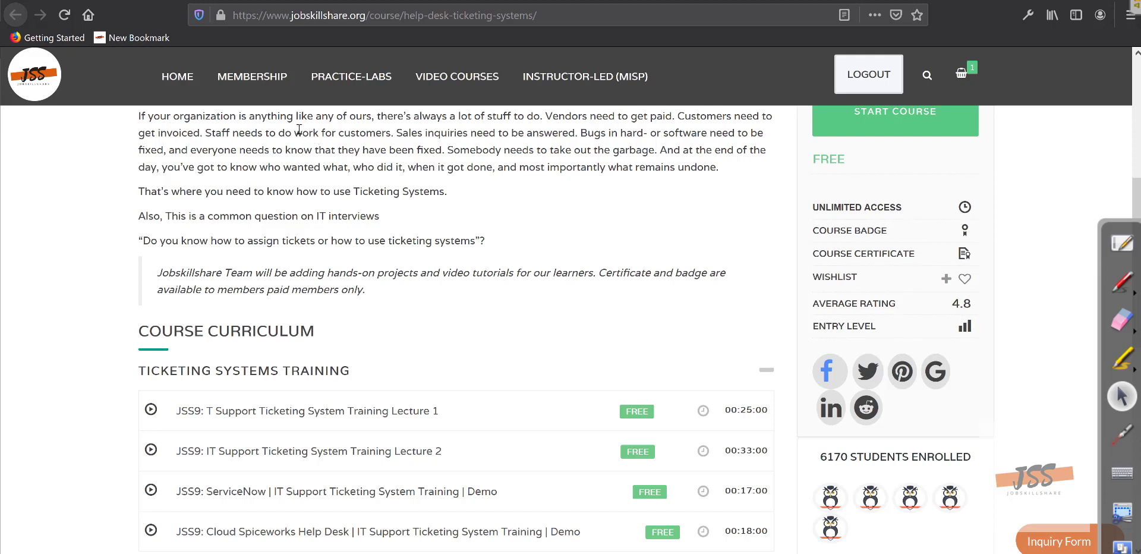
- Switch between the course tab and the Google tab, ending on the 'manageengine demo' results
{"action": "left_click", "coordinate": [231, 1]}
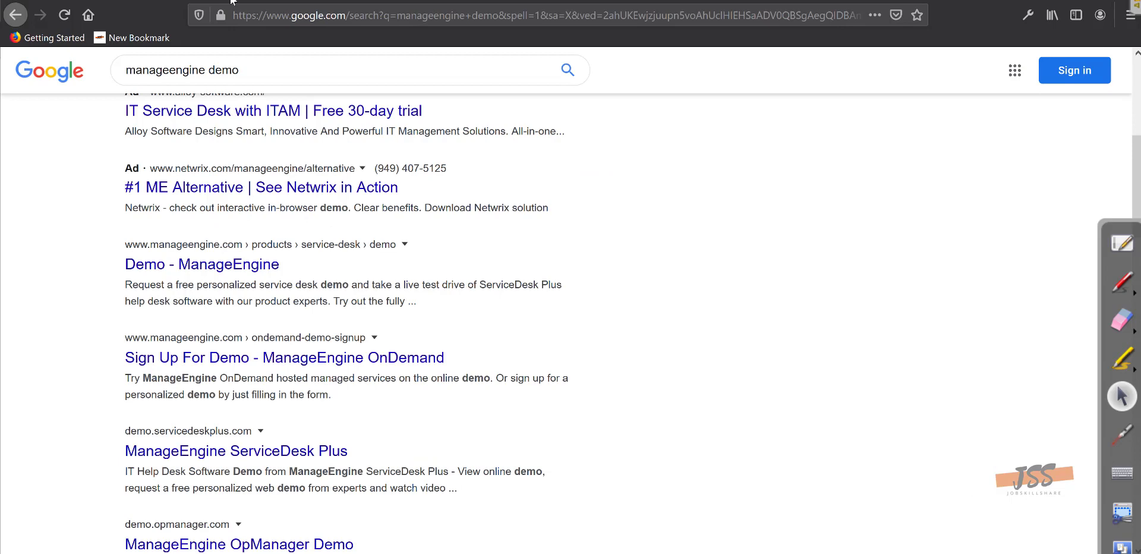
{"action": "left_click", "coordinate": [100, 1]}
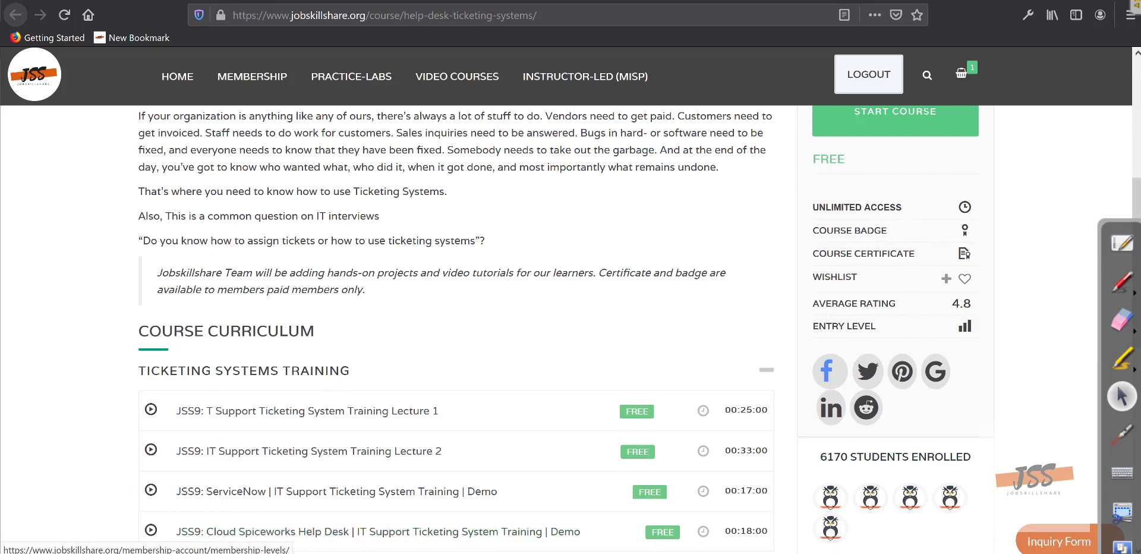
{"action": "left_click", "coordinate": [18, 3]}
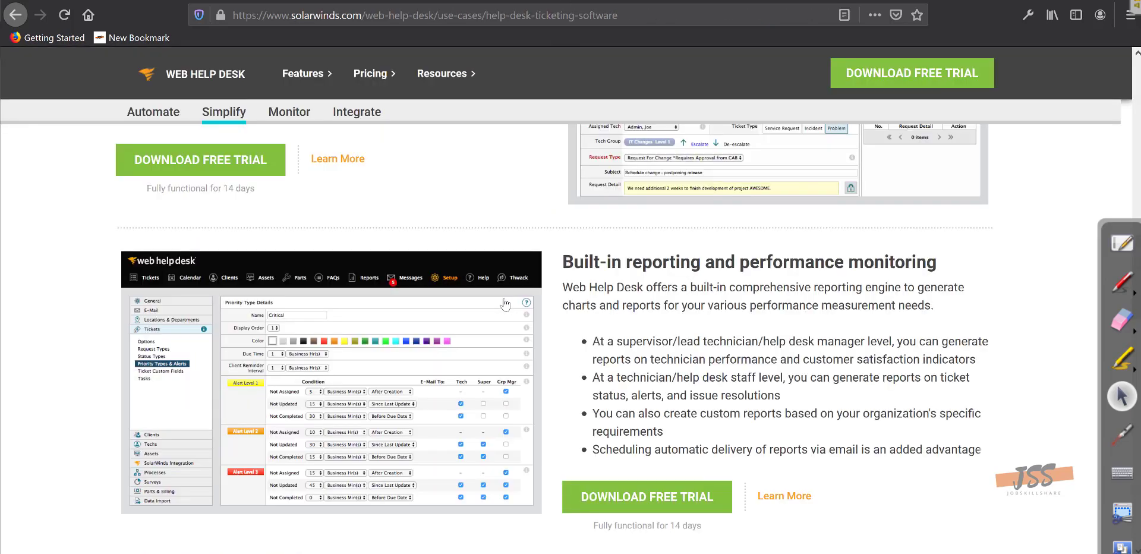
- Close the SolarWinds promotional offer and go back to the 'manageengine demo' Google results
{"action": "scroll", "coordinate": [338, 306], "scroll_direction": "up", "scroll_amount": 6}
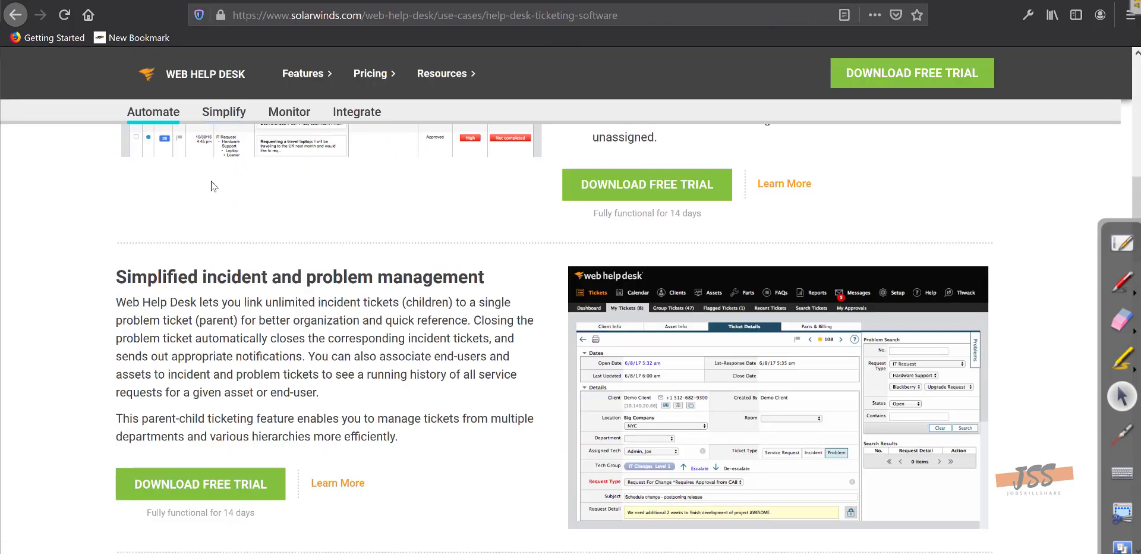
{"action": "scroll", "coordinate": [226, 188], "scroll_direction": "up", "scroll_amount": 12}
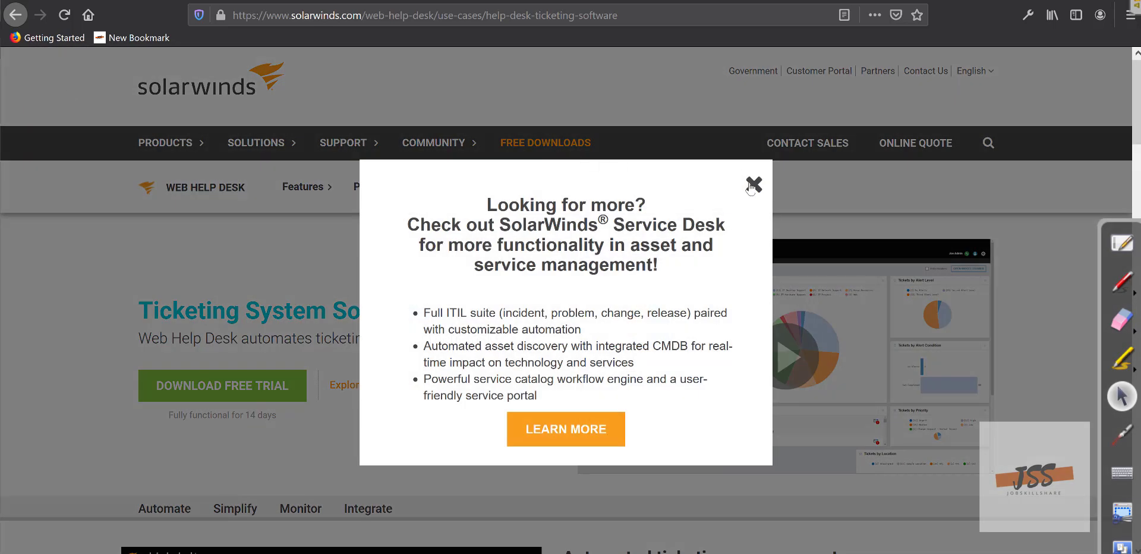
{"action": "left_click", "coordinate": [752, 186]}
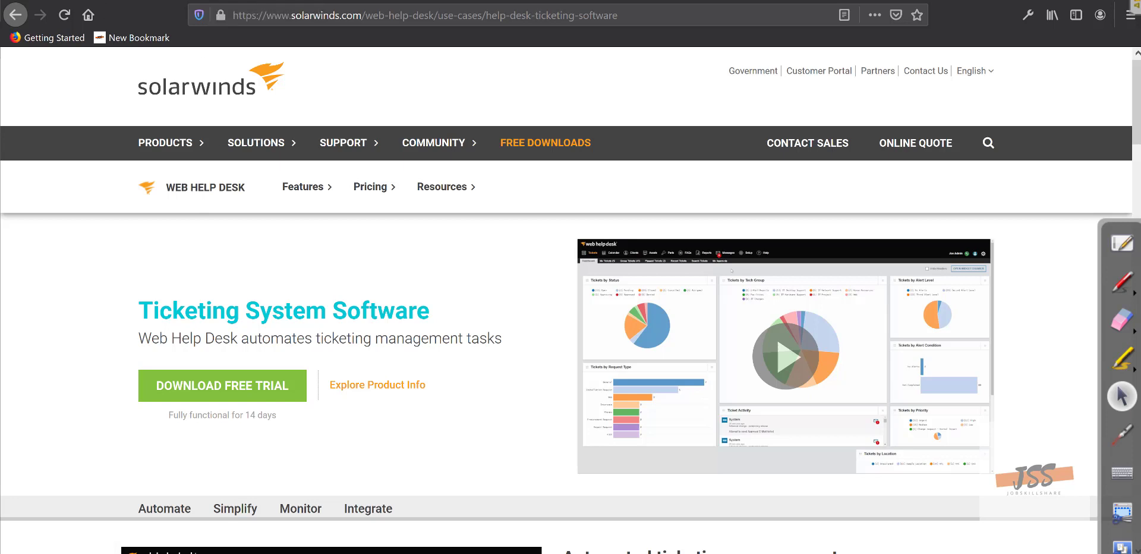
{"action": "key", "text": "alt+Left"}
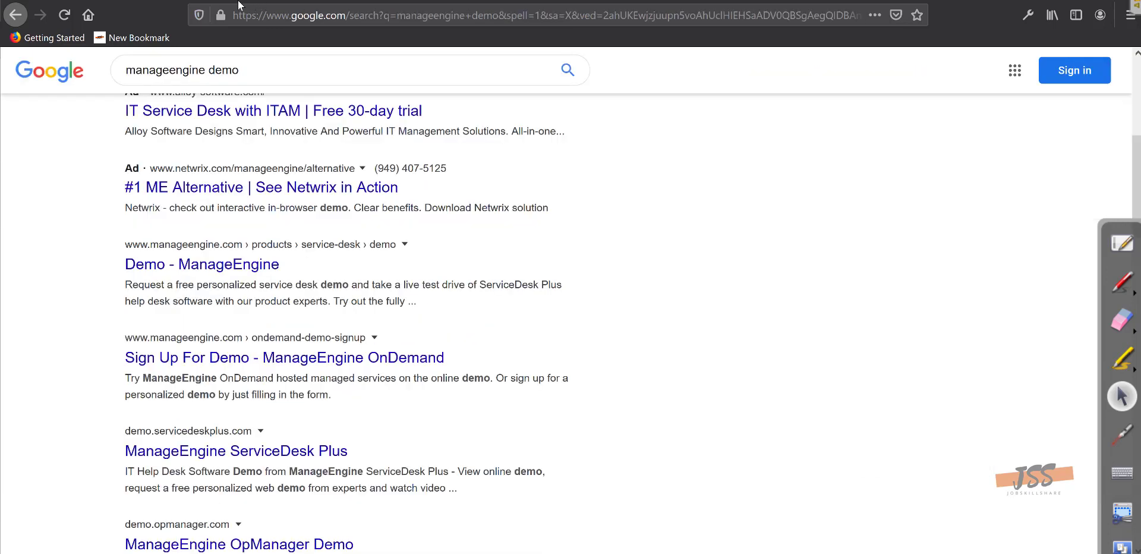
- Scroll the 'manageengine demo' results to find the ManageEngine ServiceDesk Plus demo link
{"action": "scroll", "coordinate": [351, 172], "scroll_direction": "down", "scroll_amount": 2}
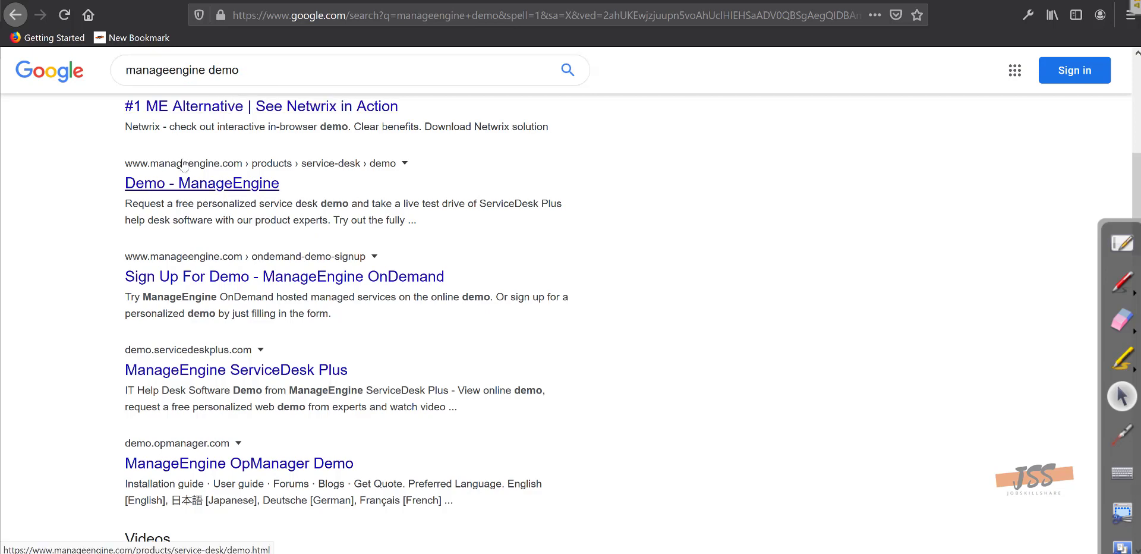
{"action": "scroll", "coordinate": [206, 88], "scroll_direction": "up", "scroll_amount": 2}
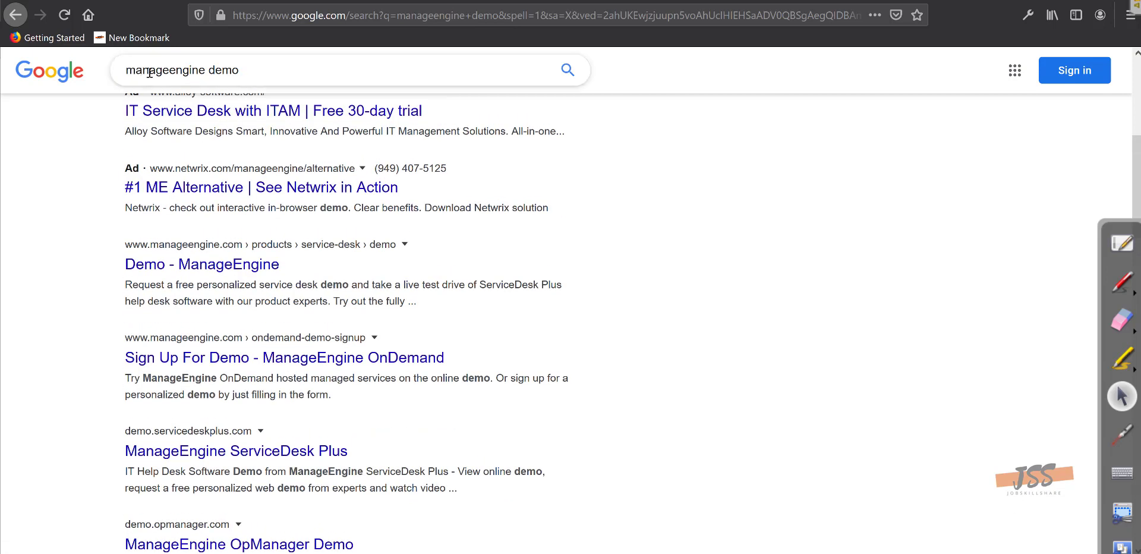
{"action": "scroll", "coordinate": [249, 190], "scroll_direction": "down", "scroll_amount": 2}
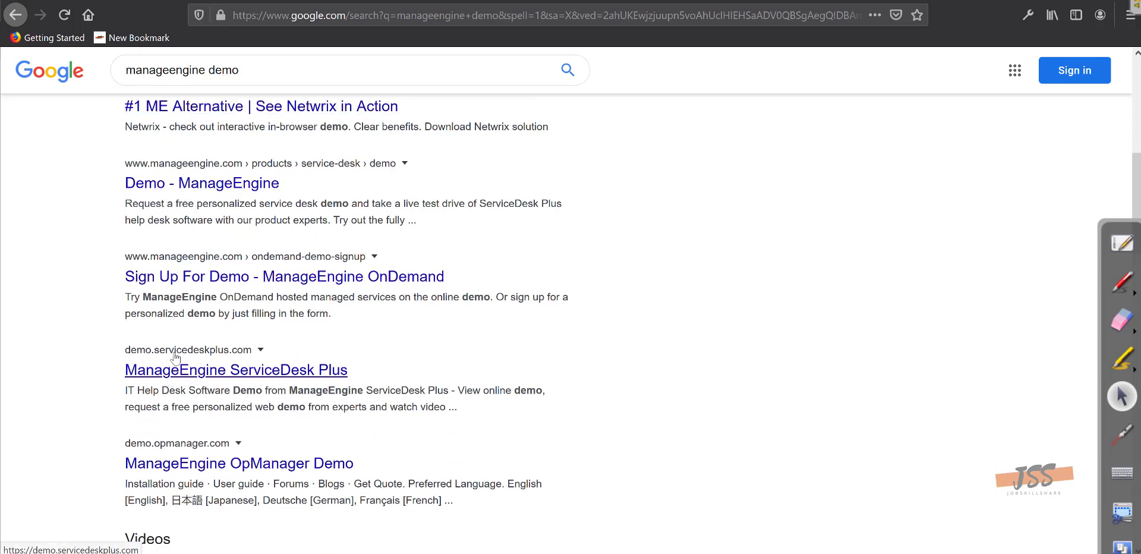
- Open demo.servicedeskplus.com and browse its home page, selecting the Search templates box
{"action": "left_click", "coordinate": [199, 371]}
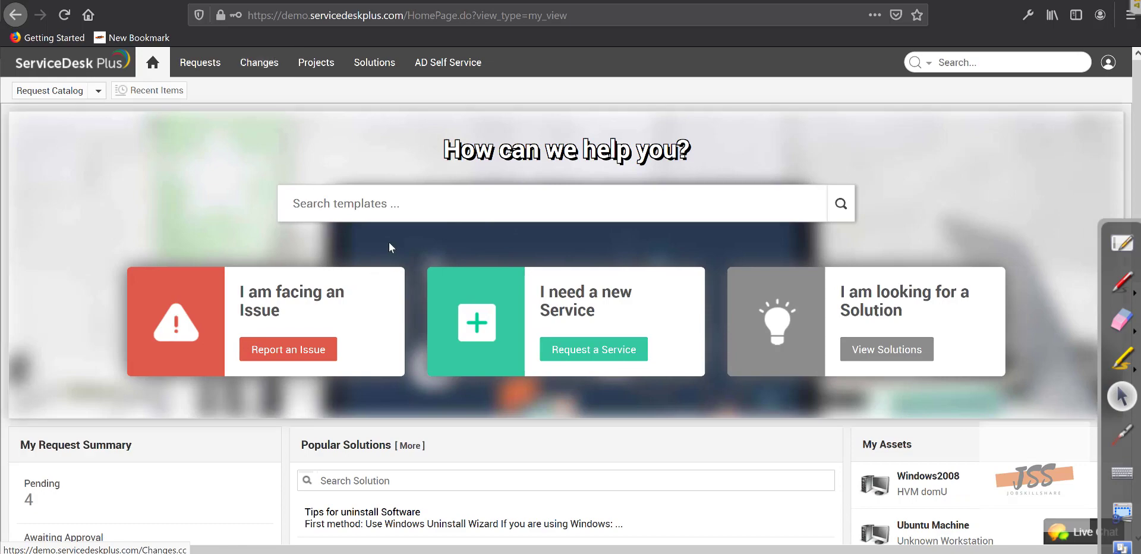
{"action": "scroll", "coordinate": [435, 253], "scroll_direction": "down", "scroll_amount": 3}
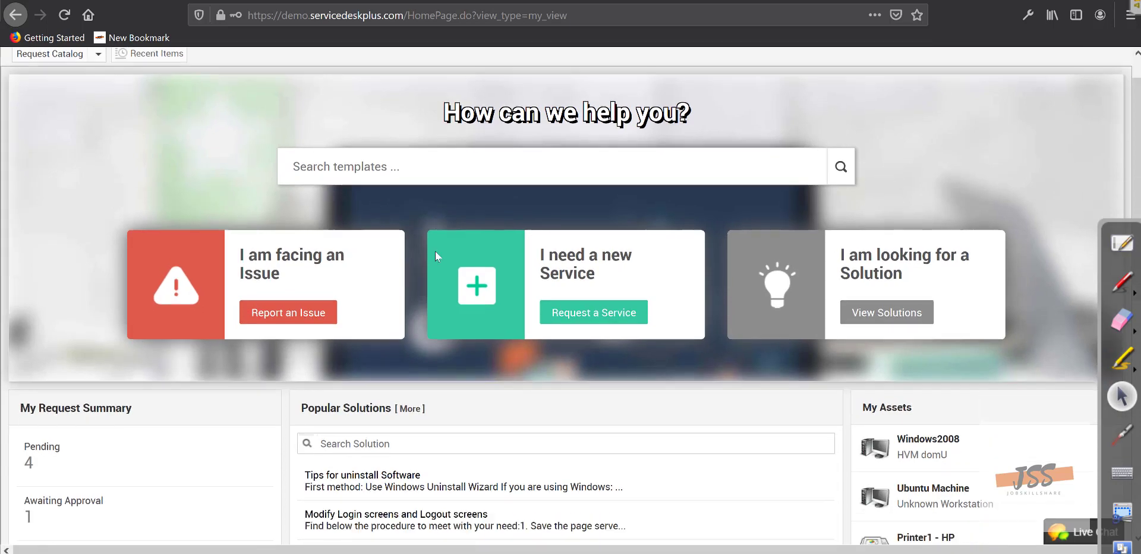
{"action": "scroll", "coordinate": [435, 256], "scroll_direction": "down", "scroll_amount": 2}
{"action": "scroll", "coordinate": [435, 255], "scroll_direction": "up", "scroll_amount": 5}
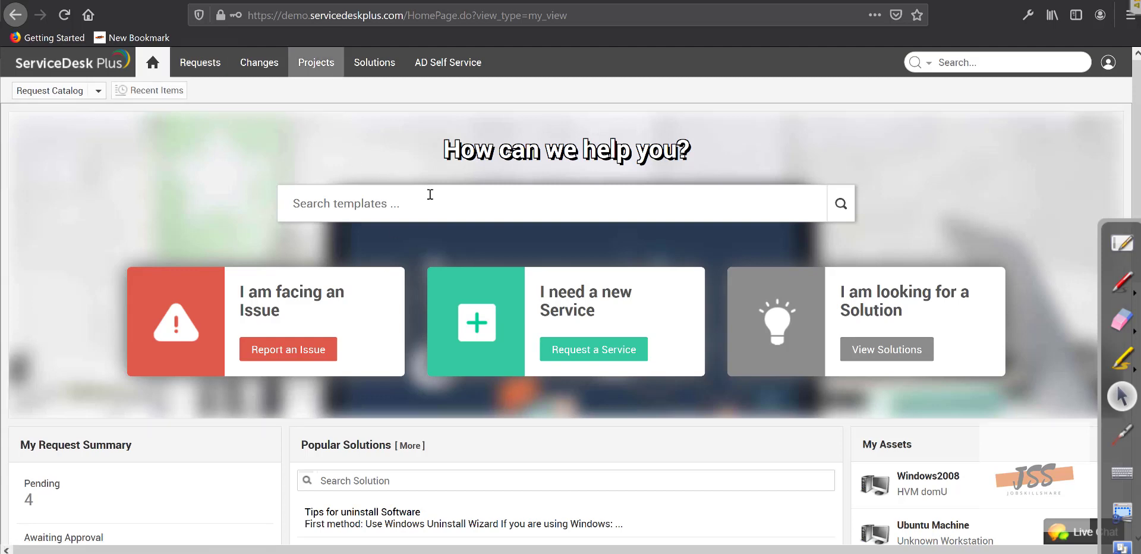
{"action": "scroll", "coordinate": [452, 335], "scroll_direction": "down", "scroll_amount": 3}
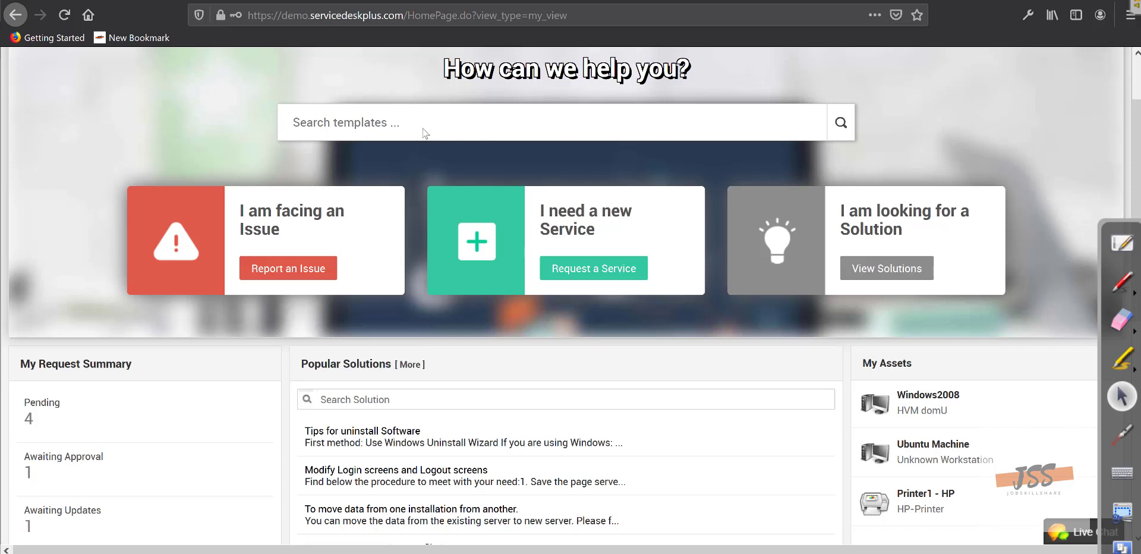
{"action": "left_click", "coordinate": [404, 128]}
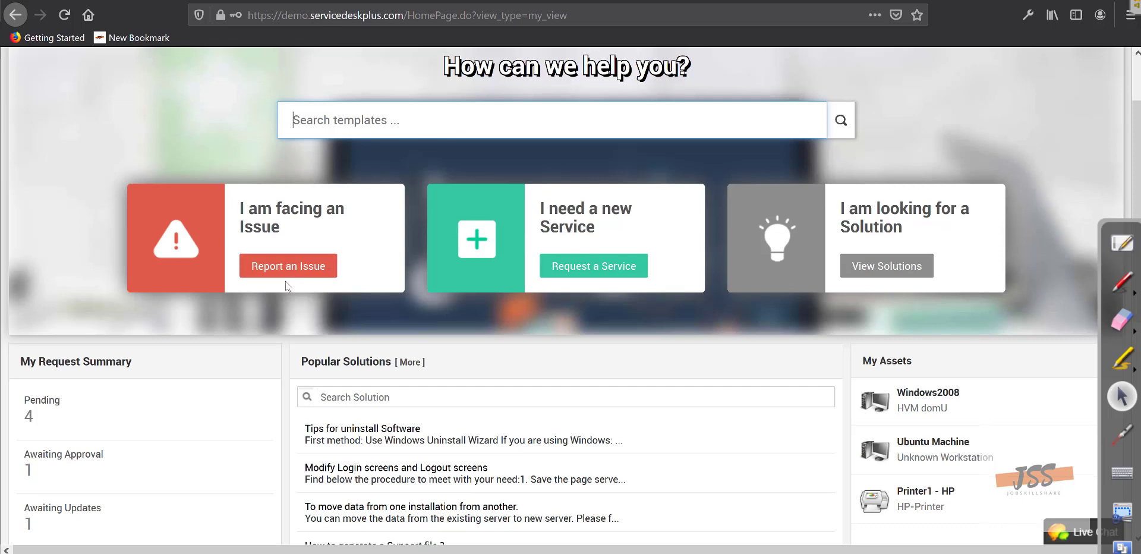
{"action": "scroll", "coordinate": [285, 287], "scroll_direction": "down", "scroll_amount": 2}
{"action": "scroll", "coordinate": [286, 282], "scroll_direction": "up", "scroll_amount": 4}
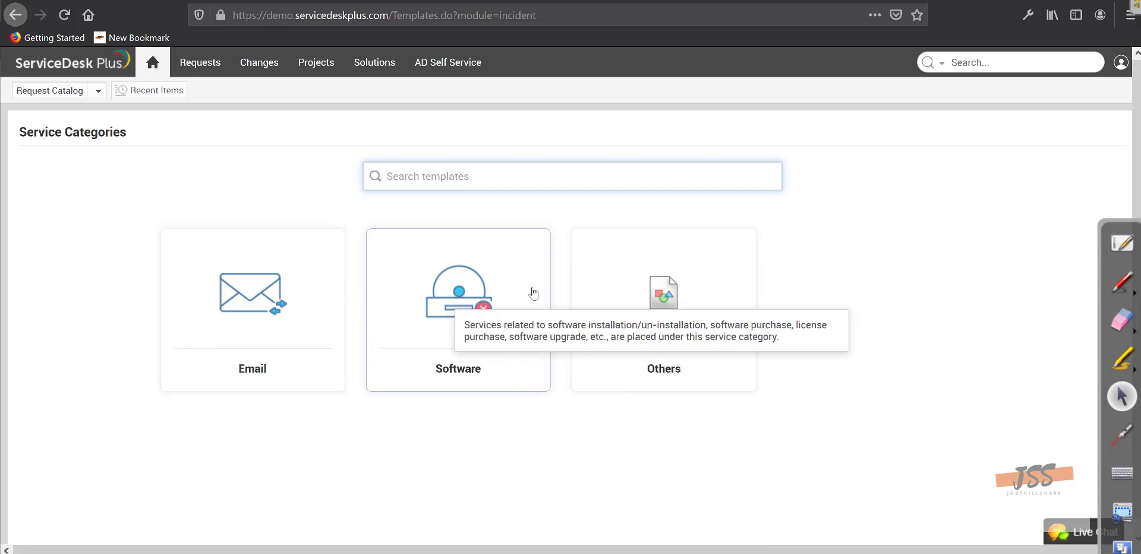
- Choose the Others service category to start a new issue
{"action": "left_click", "coordinate": [589, 296]}
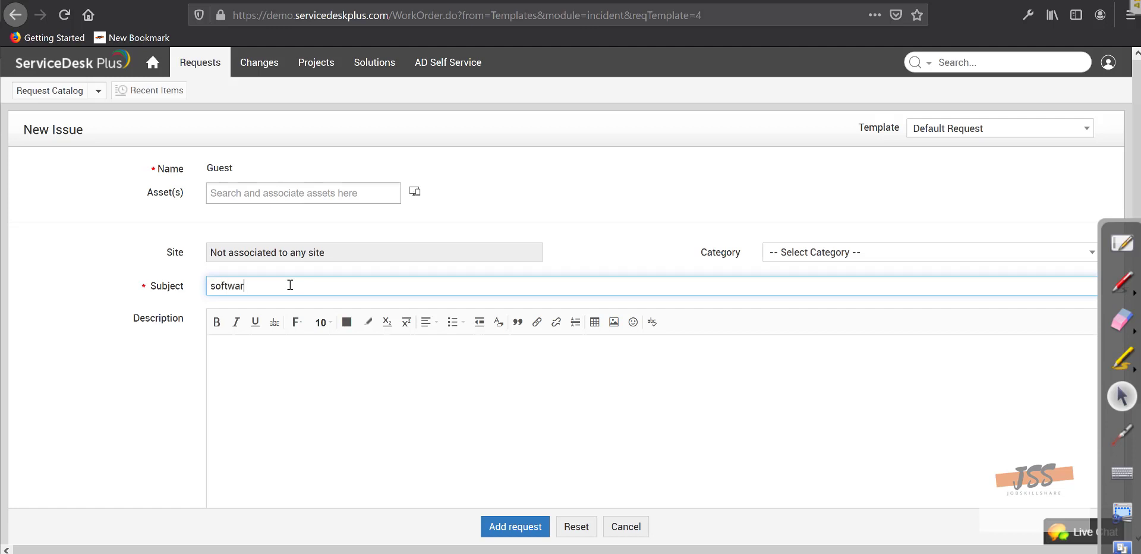
- Finish subject 'software error', add description 'sample', and set category General without a subcategory
{"action": "type", "text": "e error"}
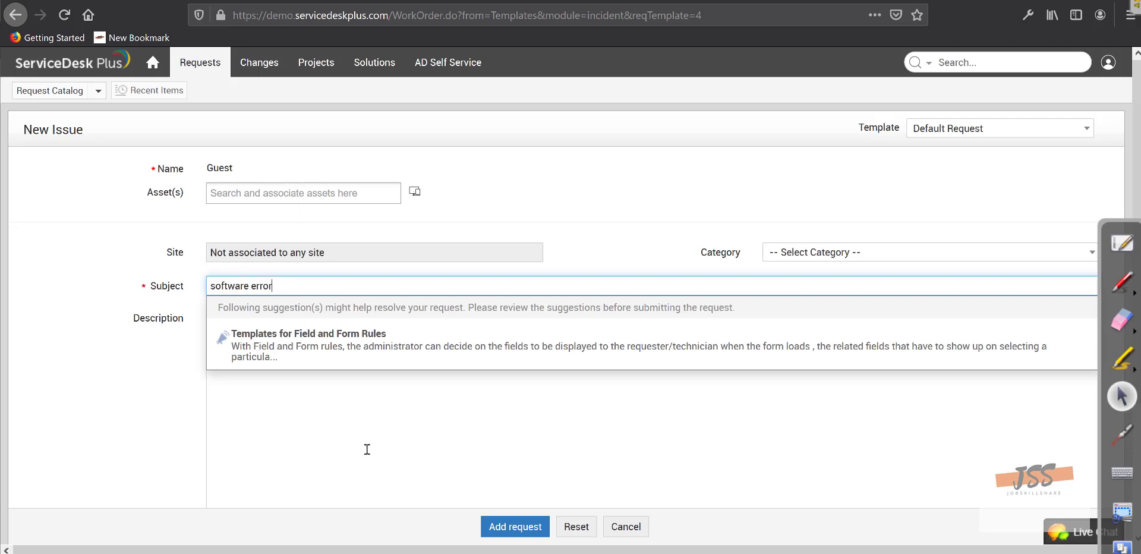
{"action": "left_click", "coordinate": [367, 449]}
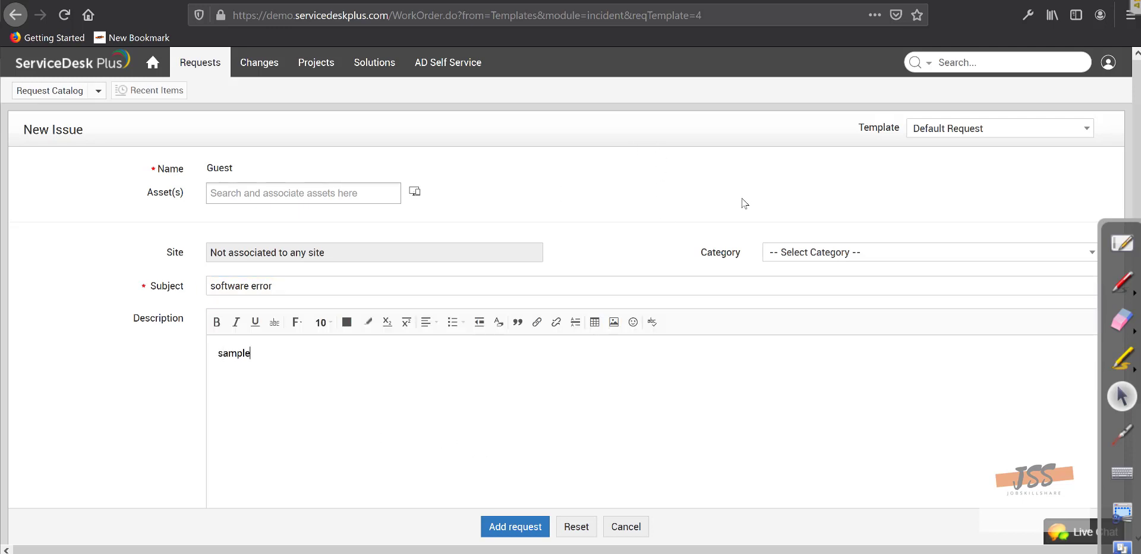
{"action": "left_click", "coordinate": [814, 257]}
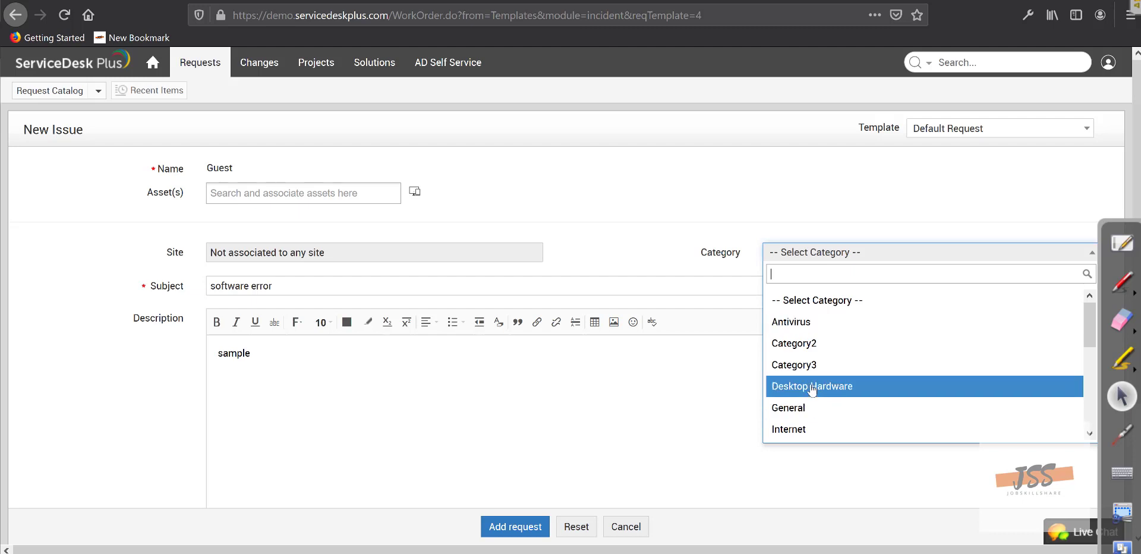
{"action": "left_click", "coordinate": [816, 415]}
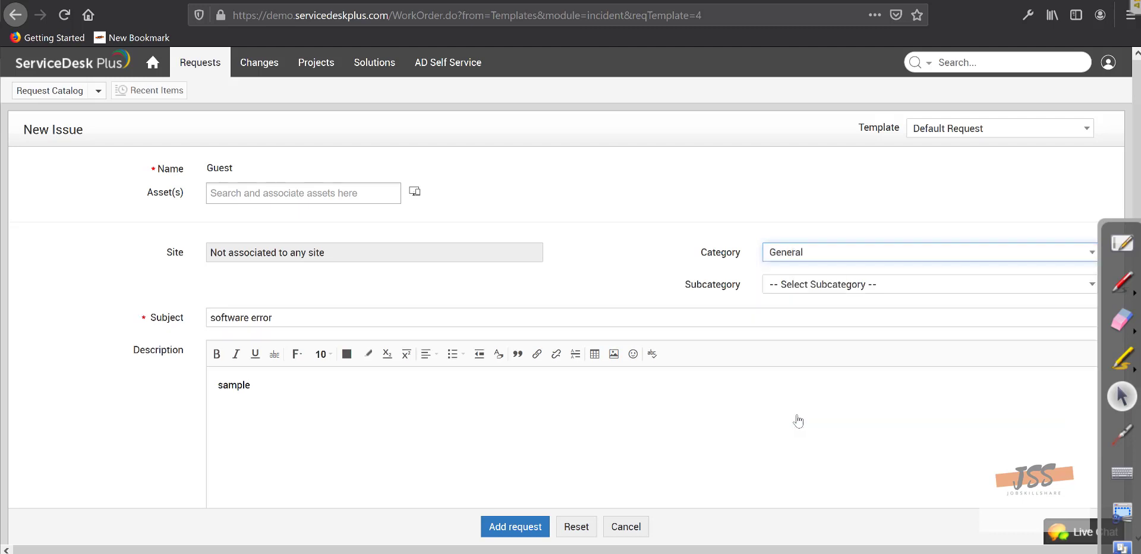
{"action": "left_click", "coordinate": [831, 291]}
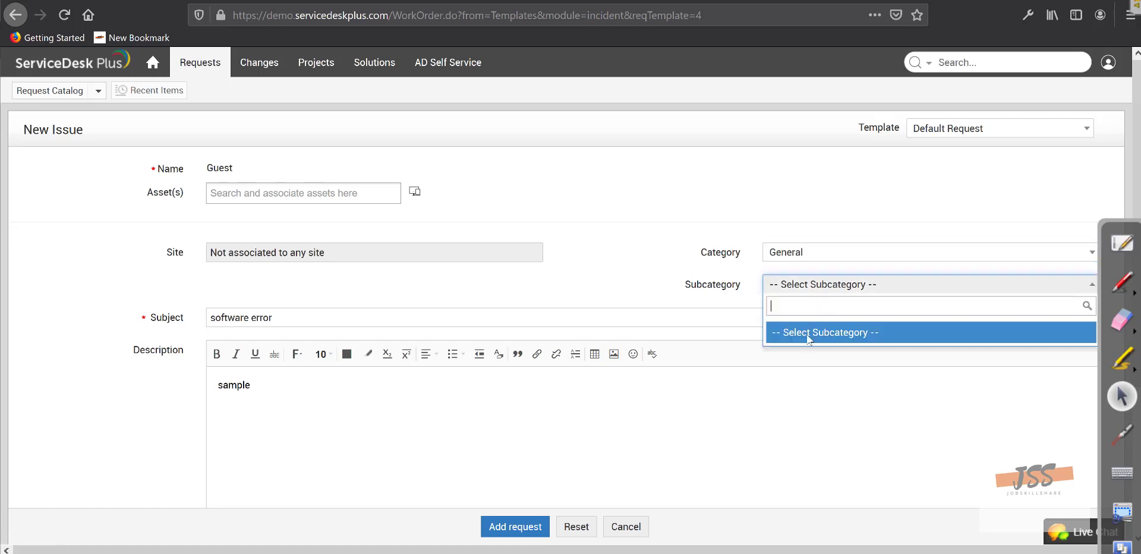
{"action": "left_click", "coordinate": [616, 438]}
{"action": "scroll", "coordinate": [334, 419], "scroll_direction": "down", "scroll_amount": 3}
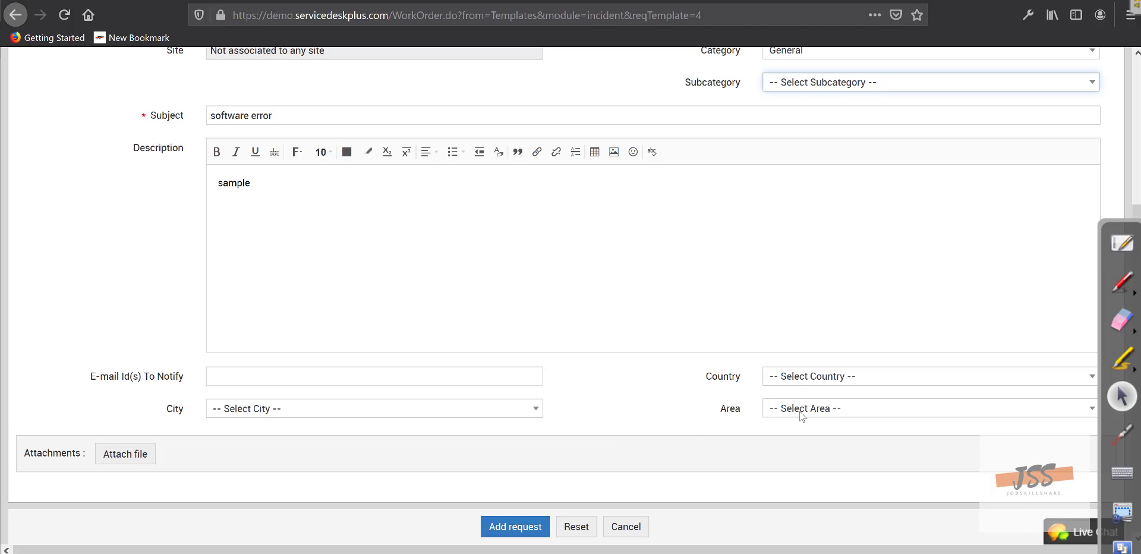
{"action": "left_click", "coordinate": [516, 527]}
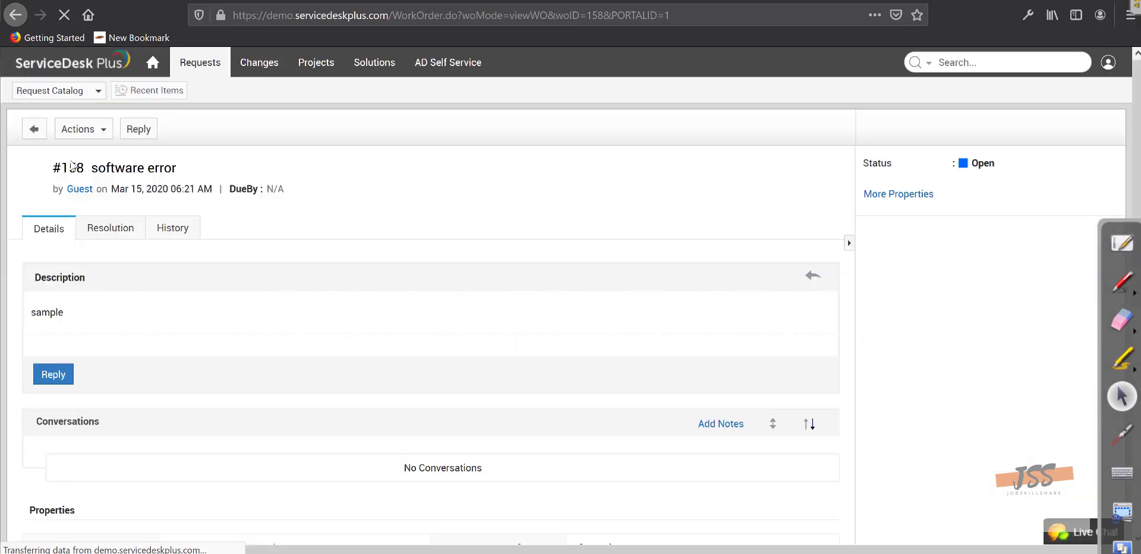
{"action": "left_click_drag", "start_coordinate": [53, 168], "coordinate": [85, 169]}
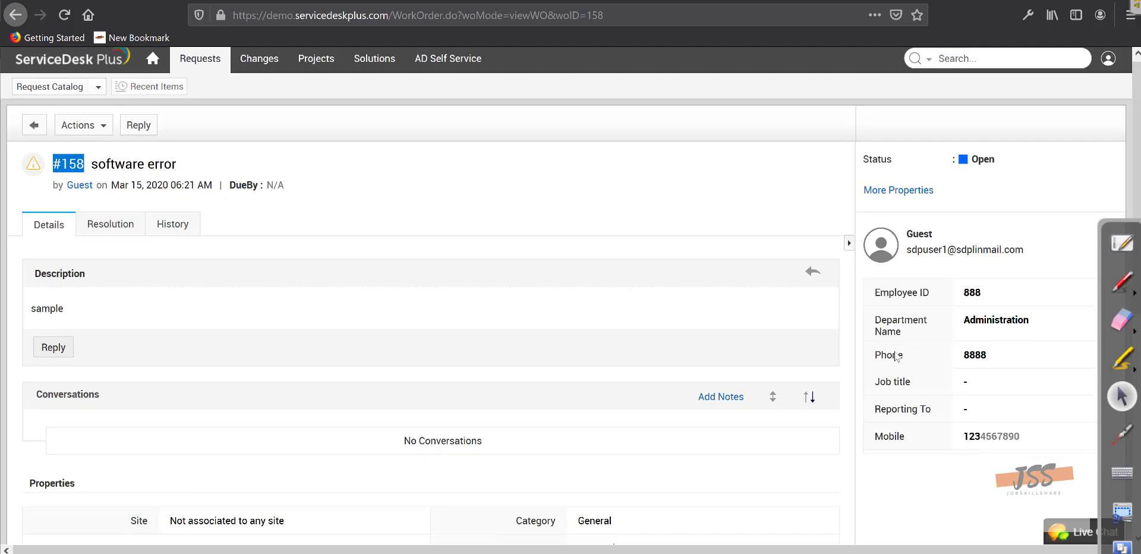
{"action": "scroll", "coordinate": [769, 359], "scroll_direction": "down", "scroll_amount": 6}
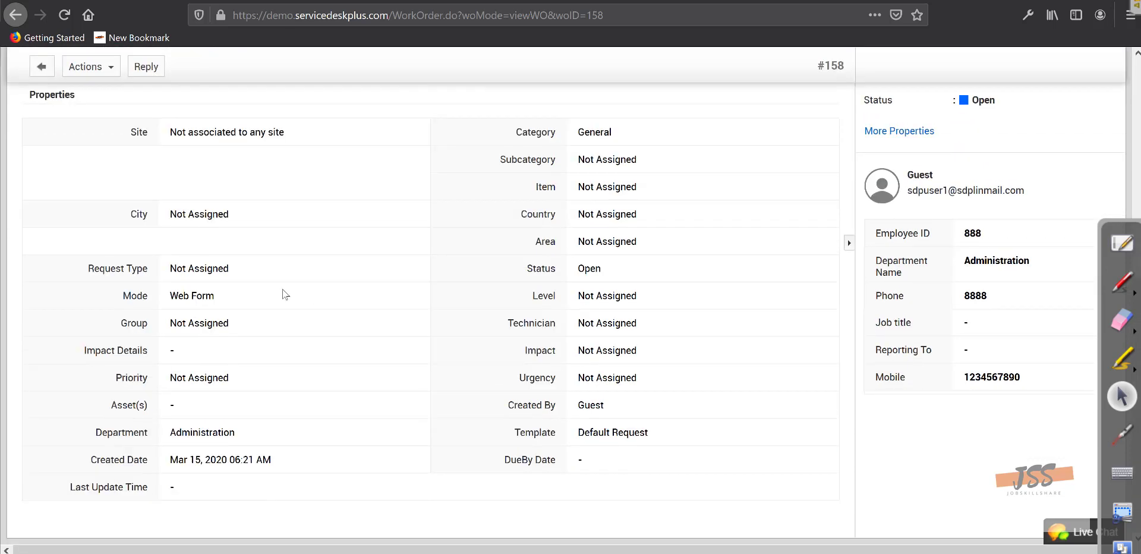
{"action": "scroll", "coordinate": [287, 295], "scroll_direction": "up", "scroll_amount": 6}
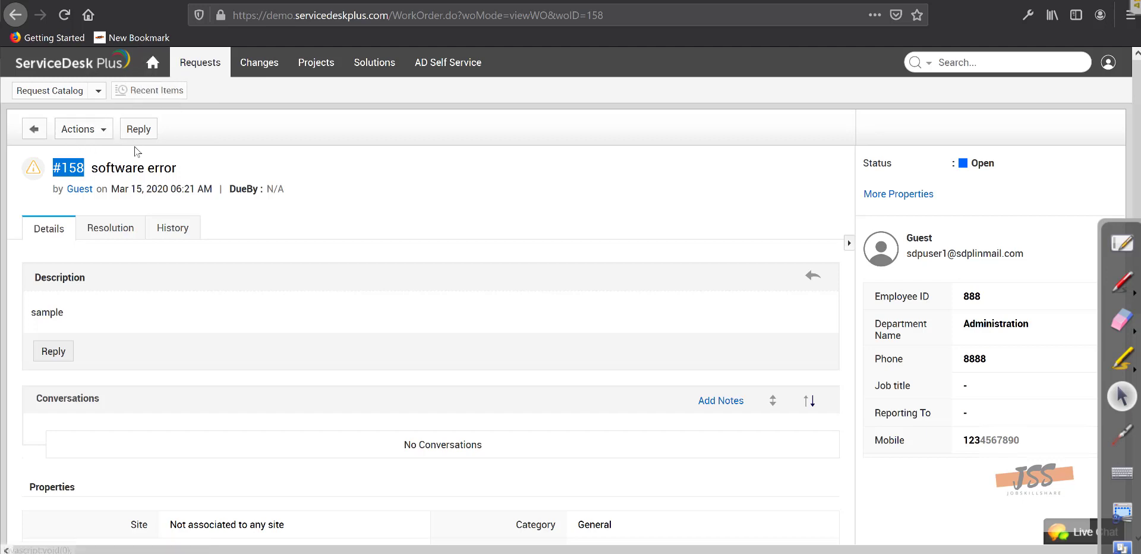
- Go to the home page and highlight the 5 pending and 1 awaiting-approval request counts
{"action": "left_click", "coordinate": [153, 62]}
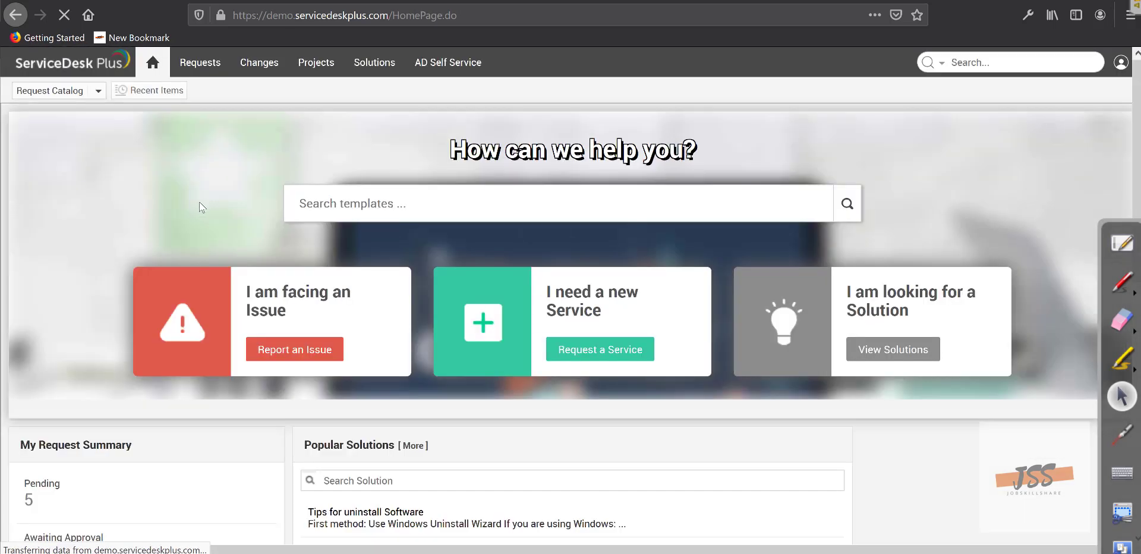
{"action": "scroll", "coordinate": [198, 201], "scroll_direction": "down", "scroll_amount": 3}
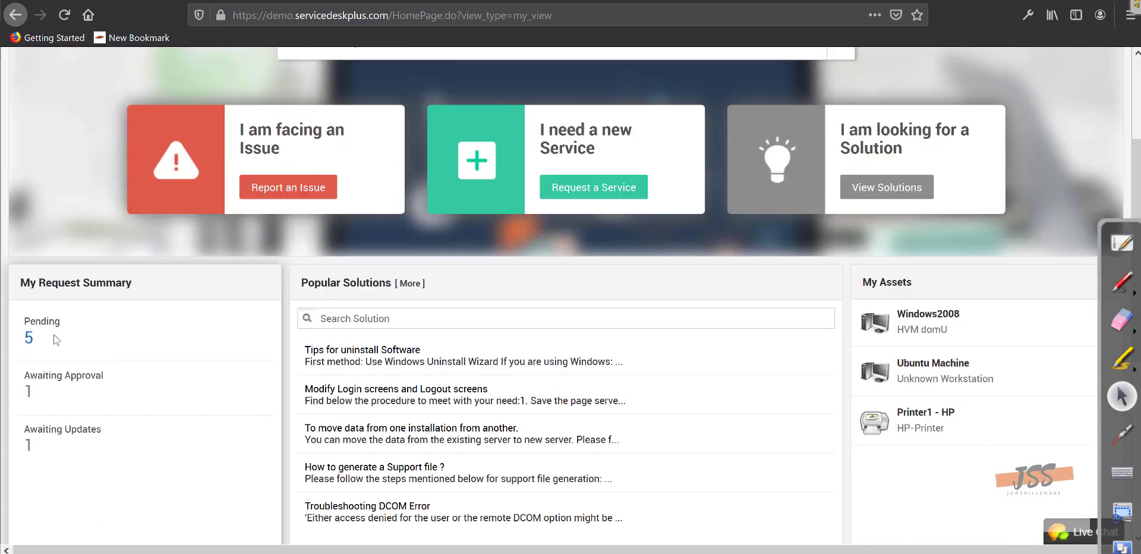
{"action": "double_click", "coordinate": [28, 338]}
{"action": "double_click", "coordinate": [29, 393]}
{"action": "scroll", "coordinate": [151, 241], "scroll_direction": "up", "scroll_amount": 3}
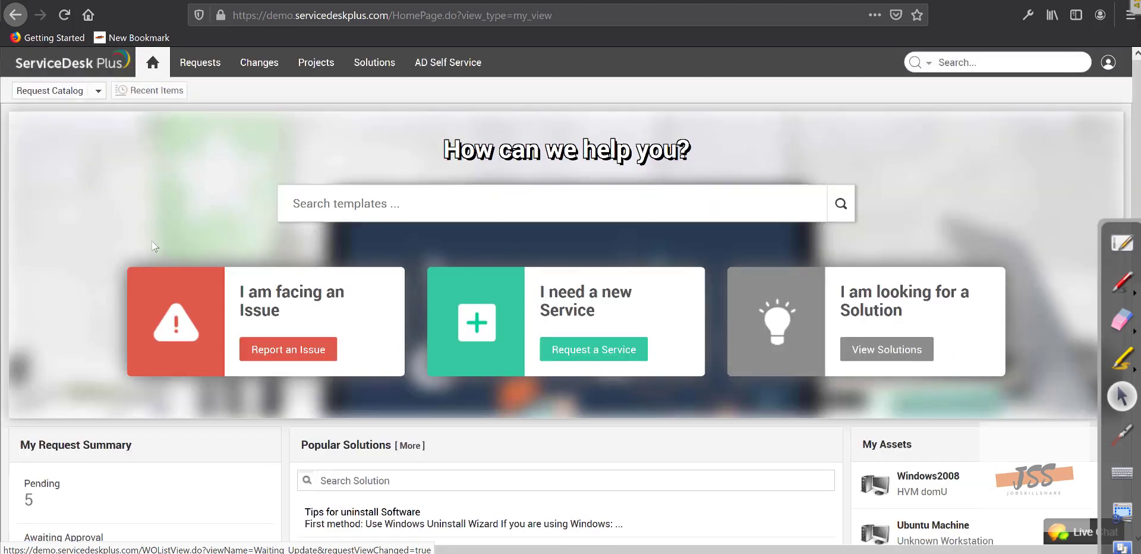
- Show My Pending Requests, then open the user profile menu at top right
{"action": "left_click", "coordinate": [219, 71]}
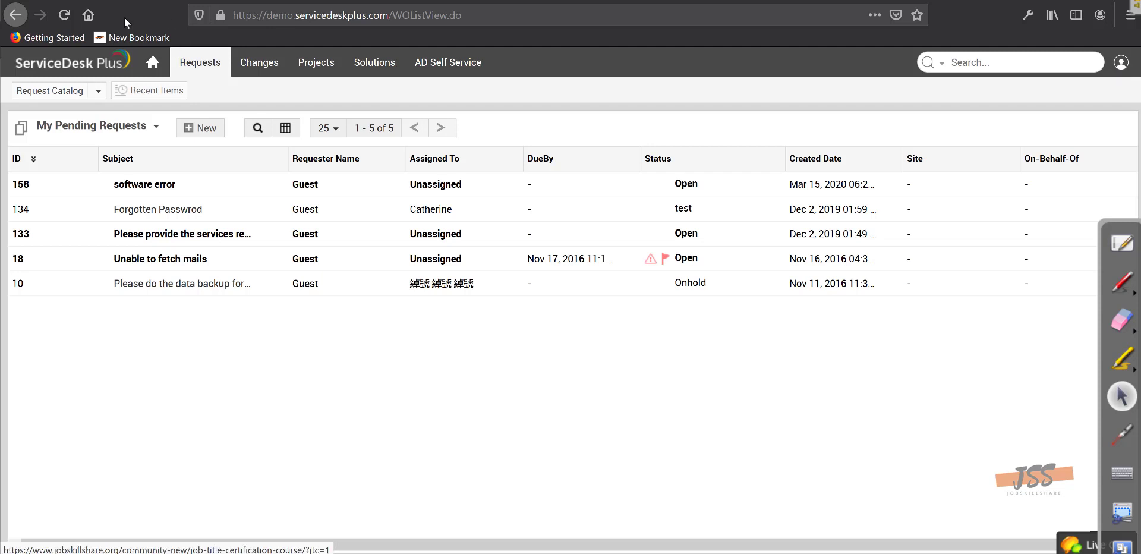
{"action": "left_click", "coordinate": [1122, 62]}
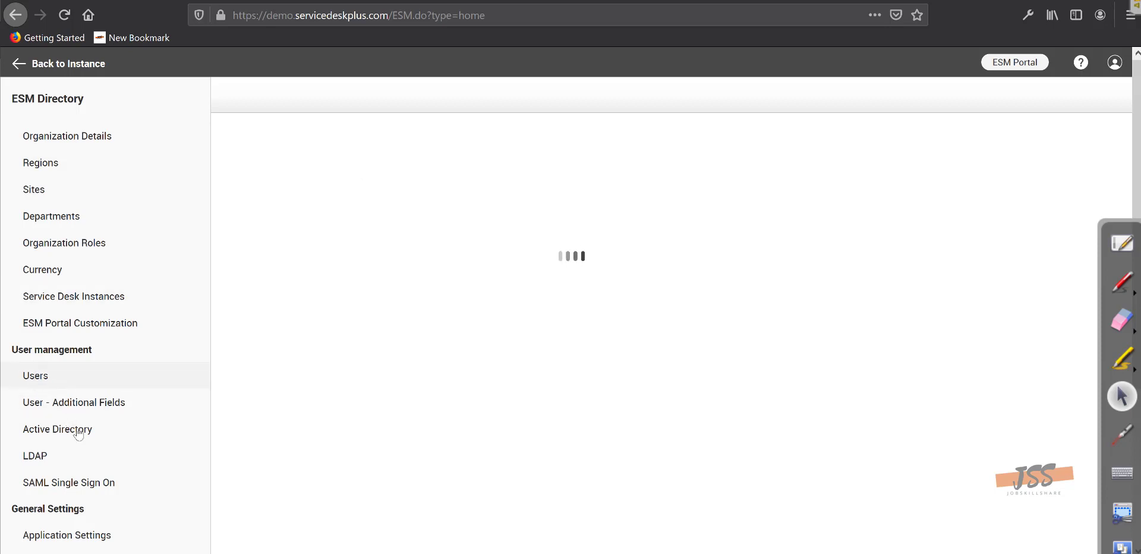
- Scroll through the ESM Directory settings sidebar of Regions, Sites, Departments and user management
{"action": "scroll", "coordinate": [81, 436], "scroll_direction": "down", "scroll_amount": 2}
{"action": "scroll", "coordinate": [80, 436], "scroll_direction": "down", "scroll_amount": 2}
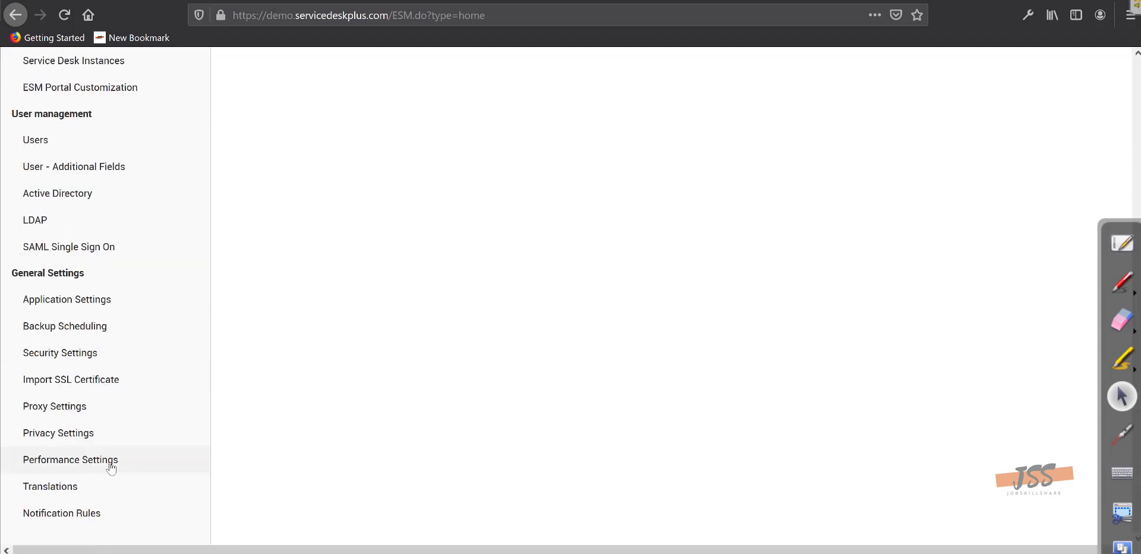
{"action": "scroll", "coordinate": [133, 514], "scroll_direction": "up", "scroll_amount": 3}
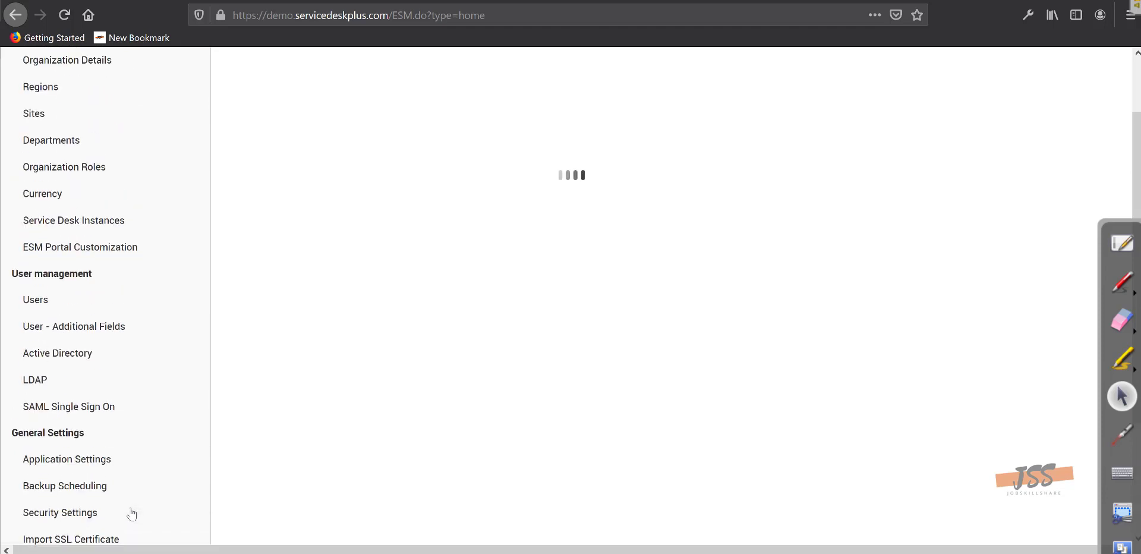
{"action": "scroll", "coordinate": [119, 428], "scroll_direction": "up", "scroll_amount": 2}
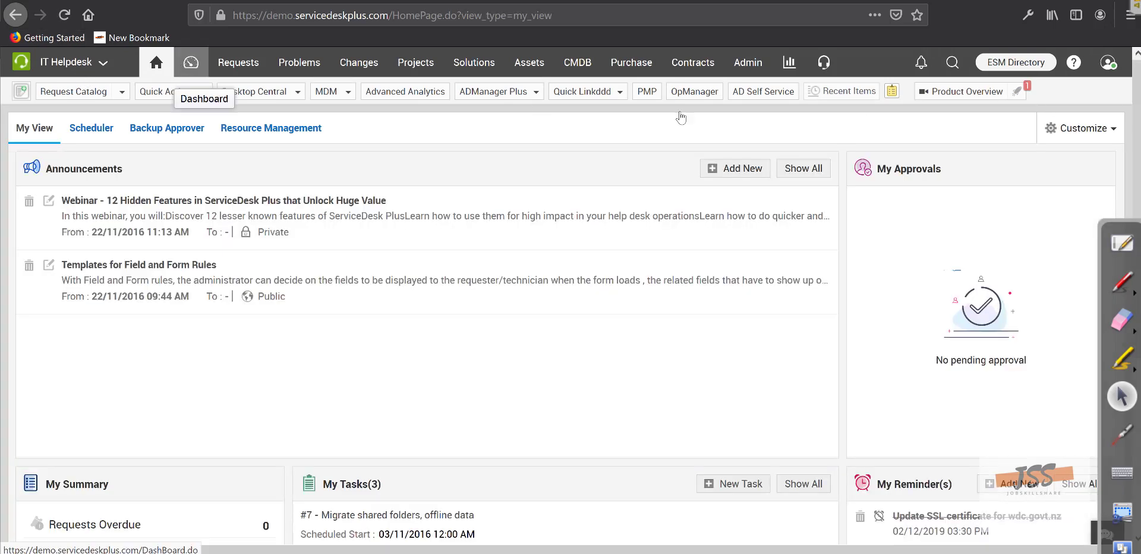
- Check the other instances in the IT Helpdesk dropdown, then open the Projects dashboard
{"action": "left_click", "coordinate": [110, 66]}
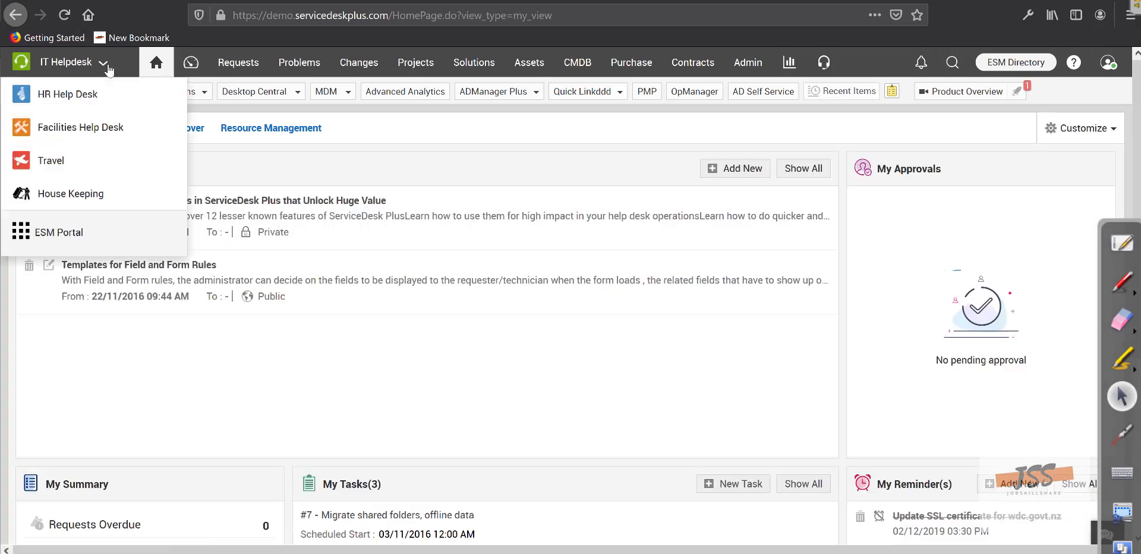
{"action": "left_click", "coordinate": [107, 66]}
{"action": "left_click", "coordinate": [107, 65]}
{"action": "left_click", "coordinate": [100, 70]}
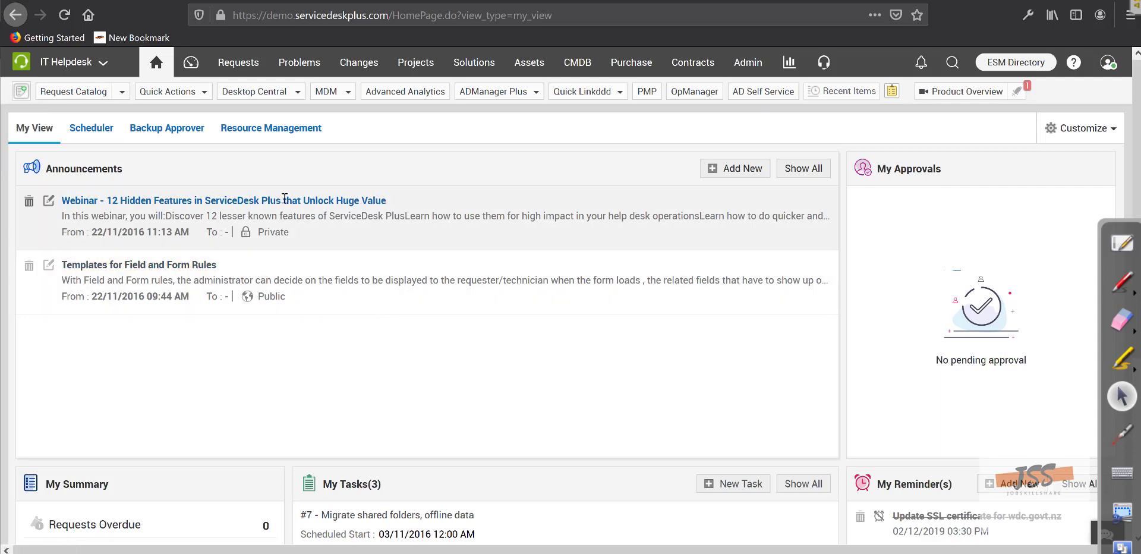
{"action": "left_click", "coordinate": [190, 62]}
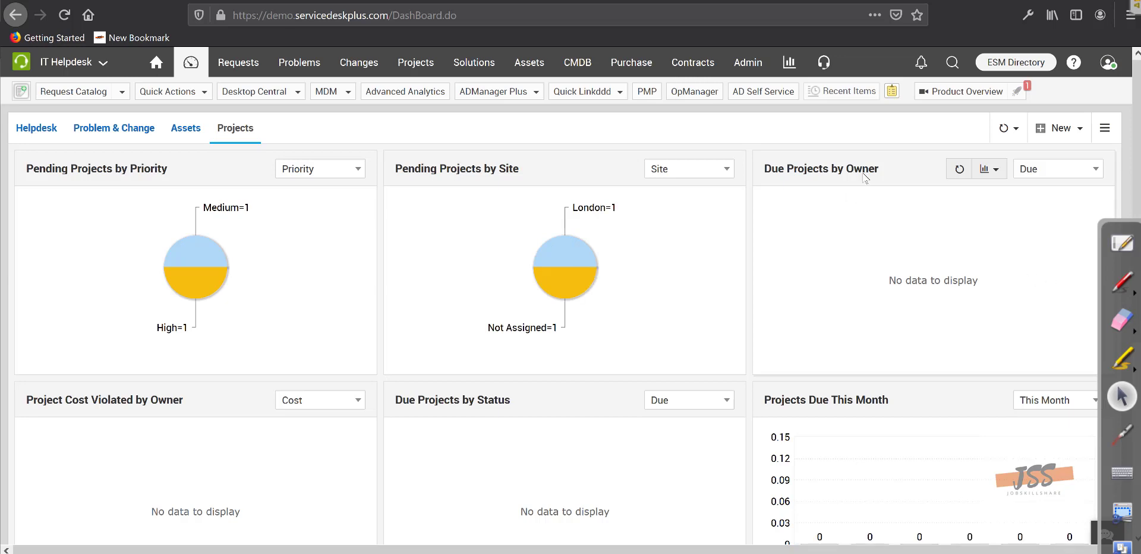
- Scroll the Projects charts, then show the Helpdesk dashboard's Requests by Technician (13 open, 3 on hold, 3 overdue)
{"action": "scroll", "coordinate": [440, 367], "scroll_direction": "down", "scroll_amount": 5}
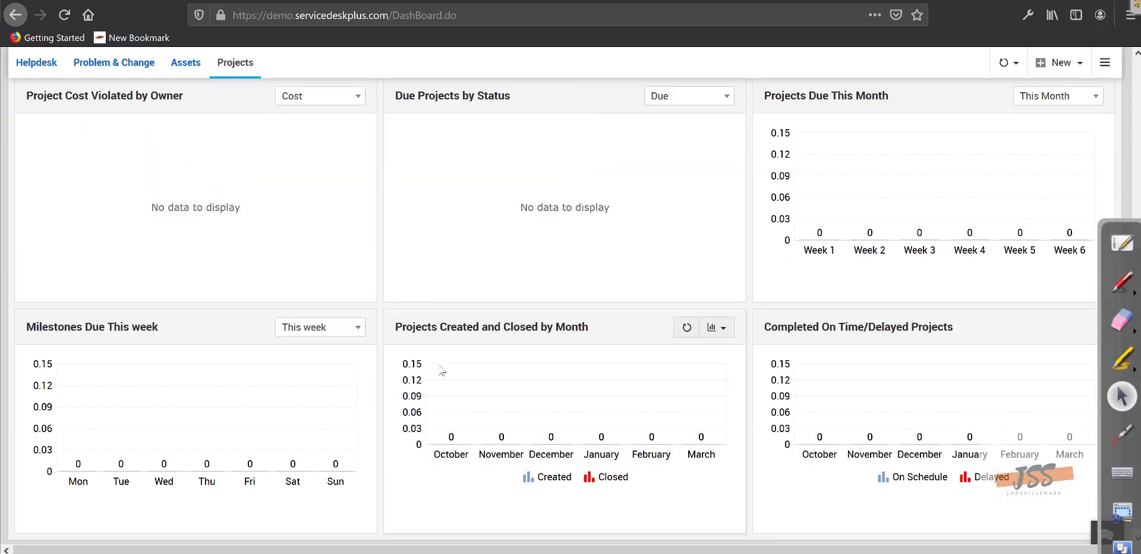
{"action": "scroll", "coordinate": [440, 370], "scroll_direction": "up", "scroll_amount": 5}
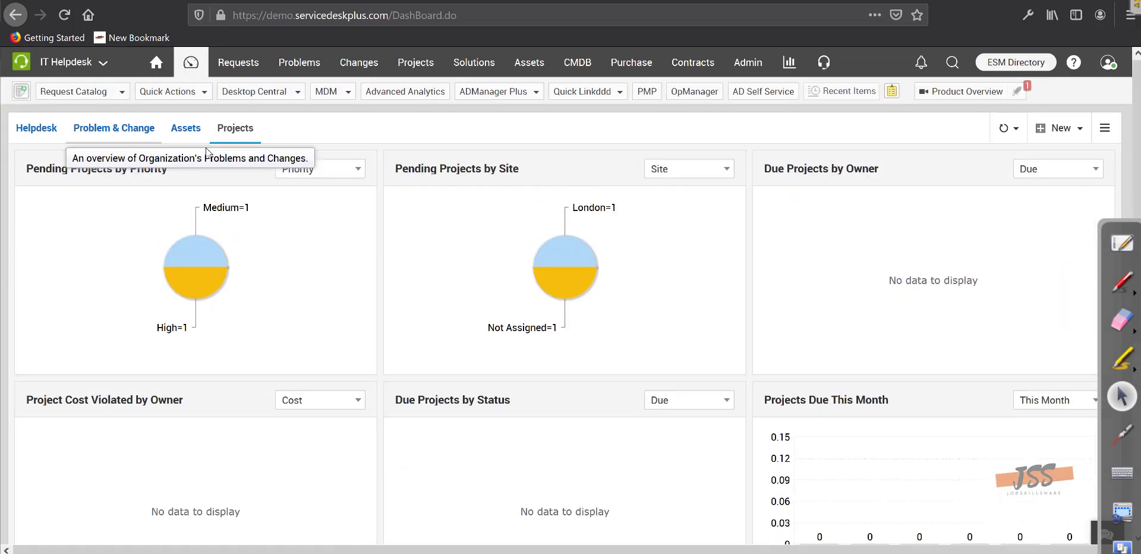
{"action": "left_click", "coordinate": [36, 128]}
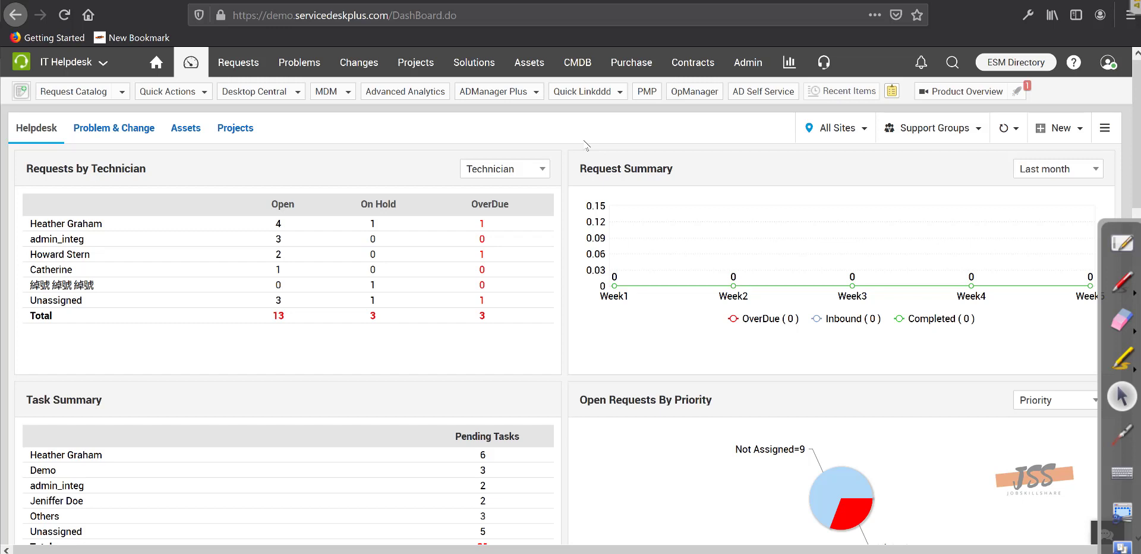
- List all 27 requests and highlight request #158's empty Priority value
{"action": "left_click", "coordinate": [247, 72]}
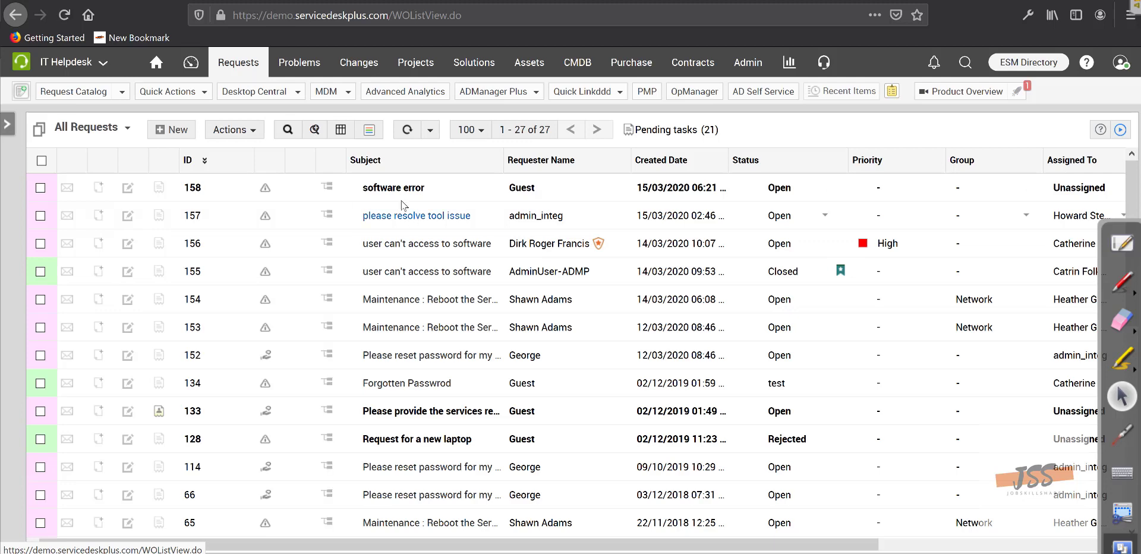
{"action": "mouse_move", "coordinate": [397, 195]}
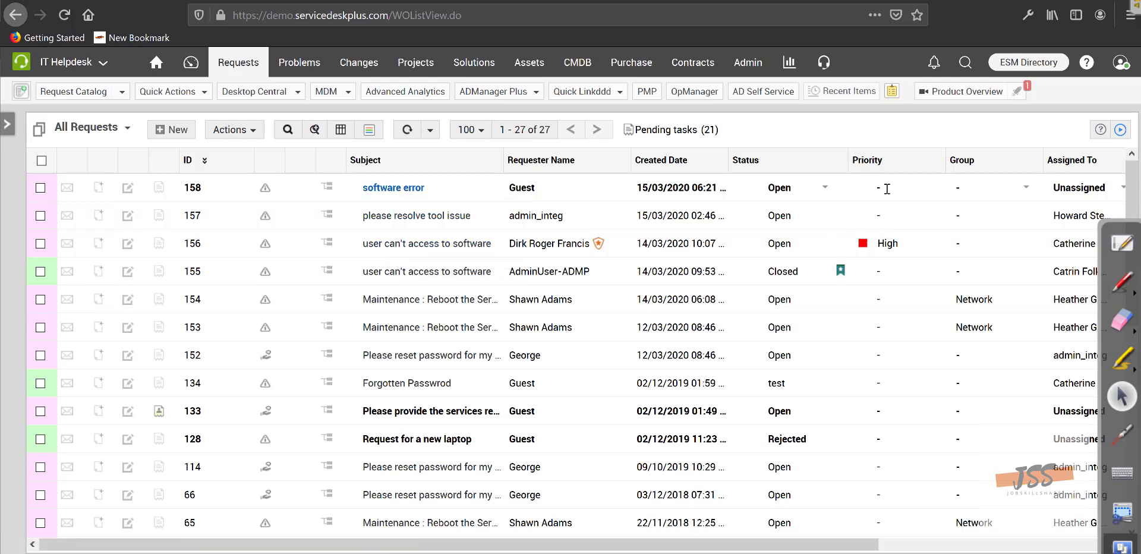
{"action": "double_click", "coordinate": [863, 190]}
{"action": "left_click", "coordinate": [397, 189]}
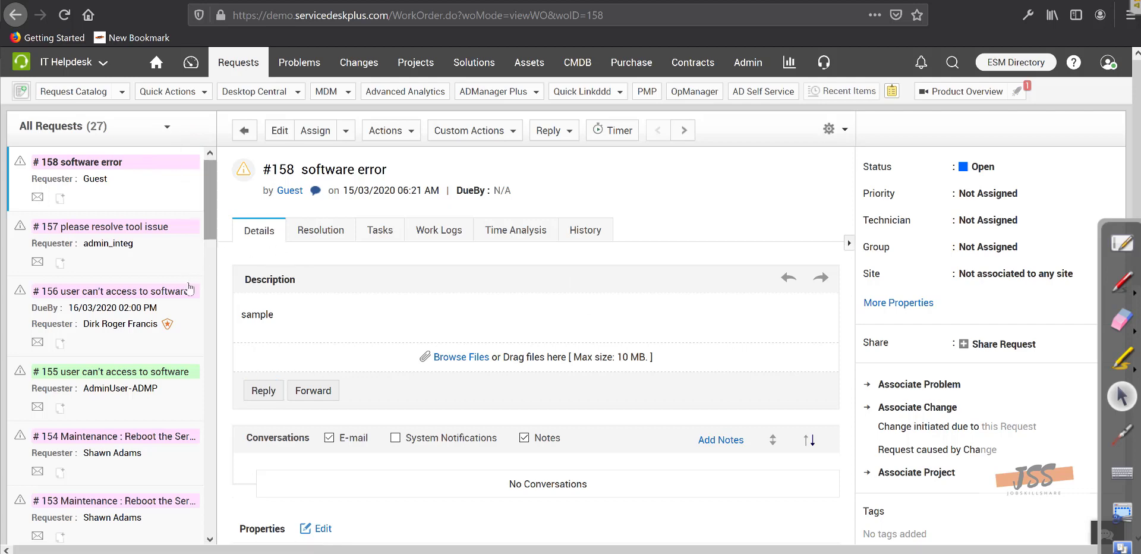
{"action": "scroll", "coordinate": [540, 283], "scroll_direction": "down", "scroll_amount": 4}
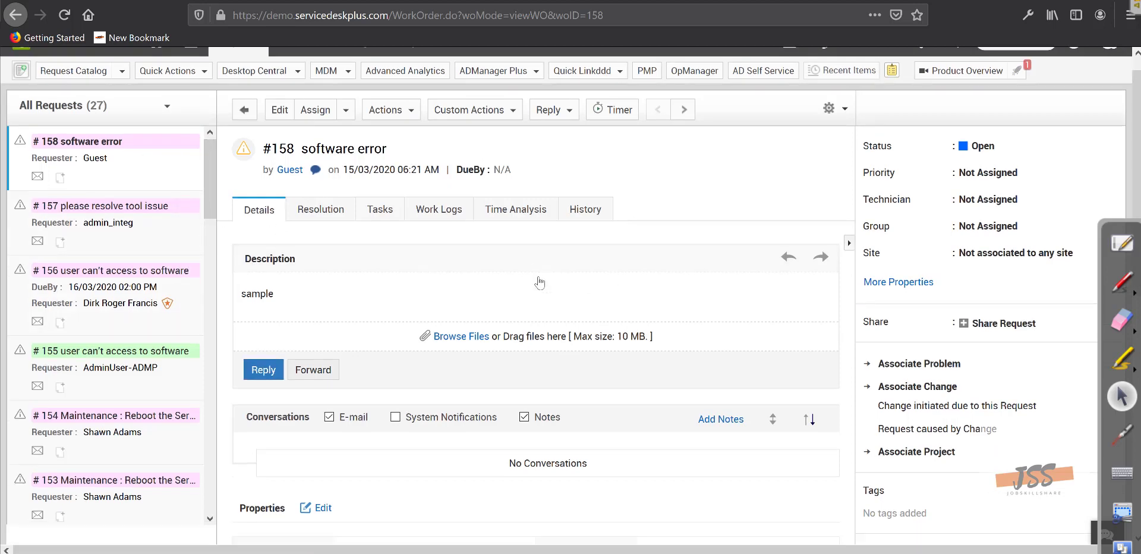
{"action": "scroll", "coordinate": [539, 283], "scroll_direction": "up", "scroll_amount": 4}
{"action": "left_click_drag", "start_coordinate": [297, 169], "coordinate": [271, 169]}
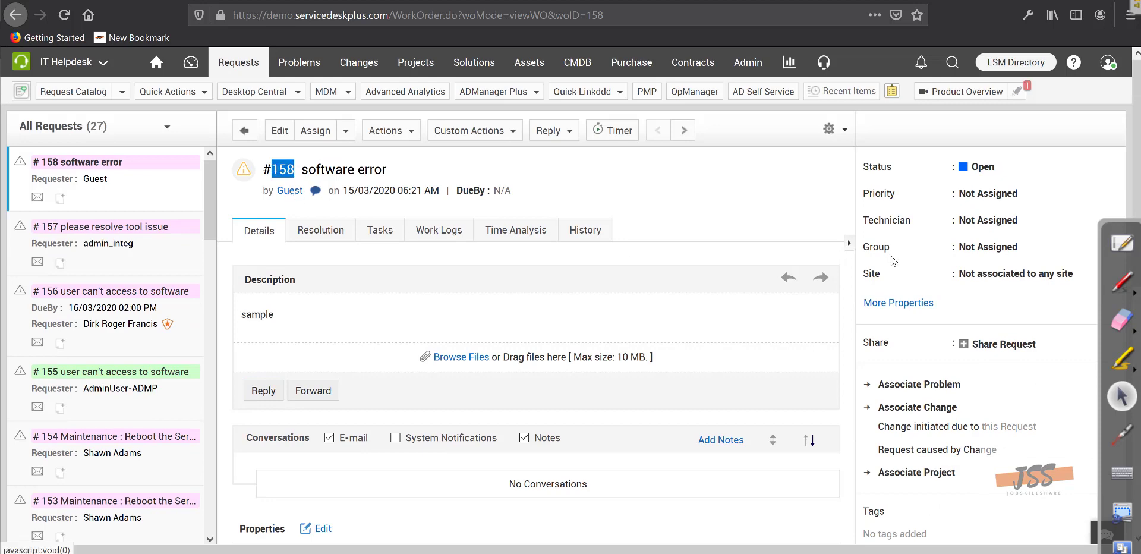
{"action": "left_click_drag", "start_coordinate": [1074, 279], "coordinate": [823, 247]}
{"action": "scroll", "coordinate": [455, 280], "scroll_direction": "down", "scroll_amount": 2}
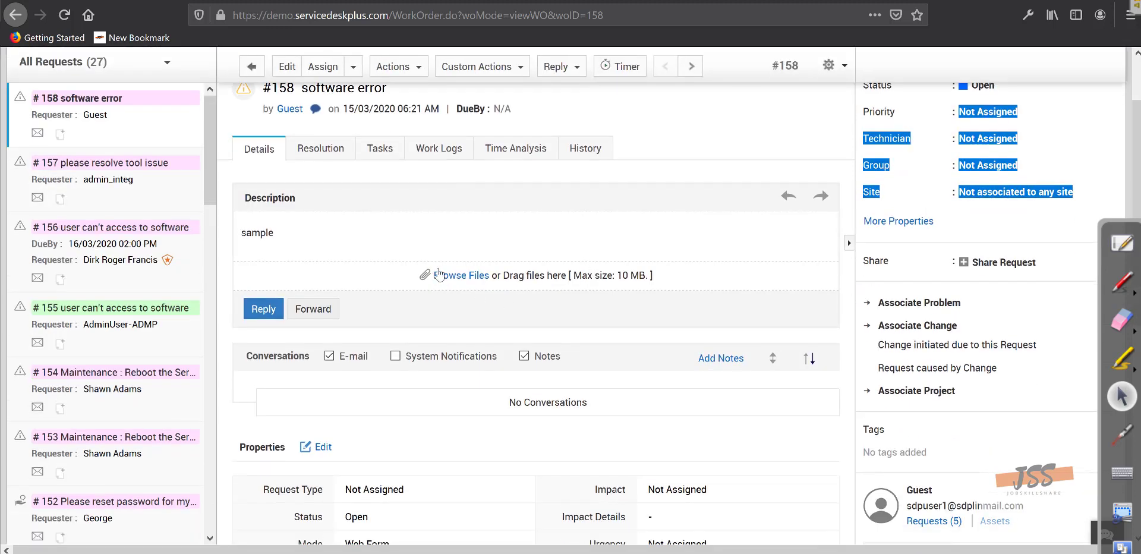
{"action": "scroll", "coordinate": [464, 267], "scroll_direction": "down", "scroll_amount": 3}
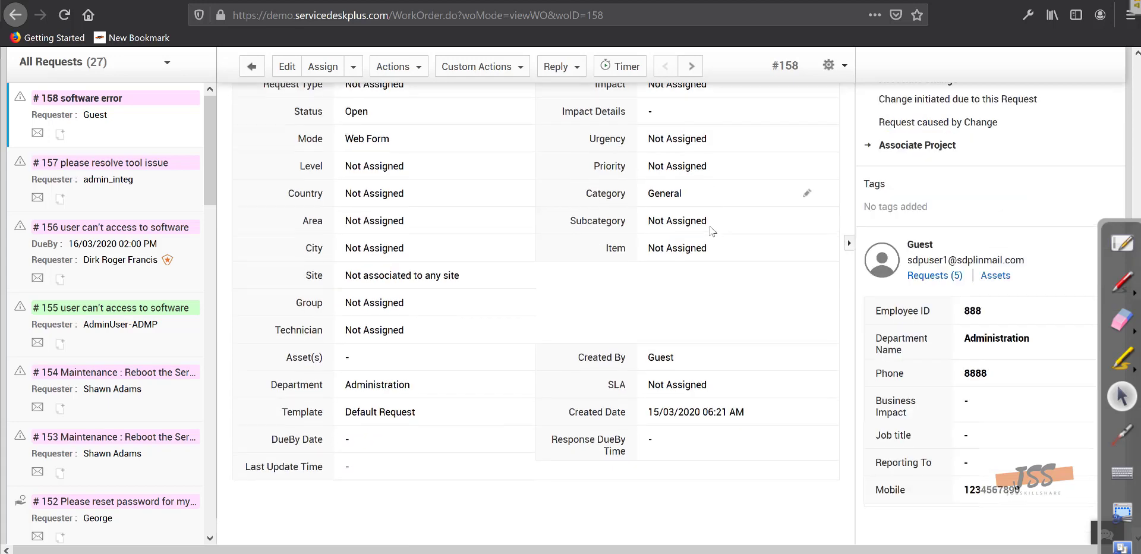
{"action": "scroll", "coordinate": [712, 232], "scroll_direction": "up", "scroll_amount": 3}
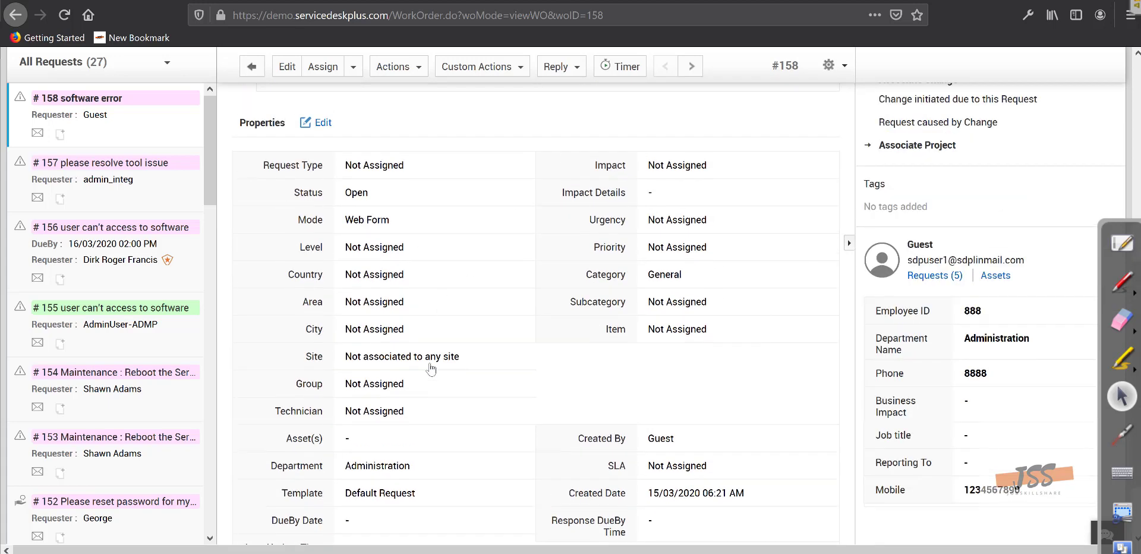
{"action": "scroll", "coordinate": [432, 378], "scroll_direction": "down", "scroll_amount": 3}
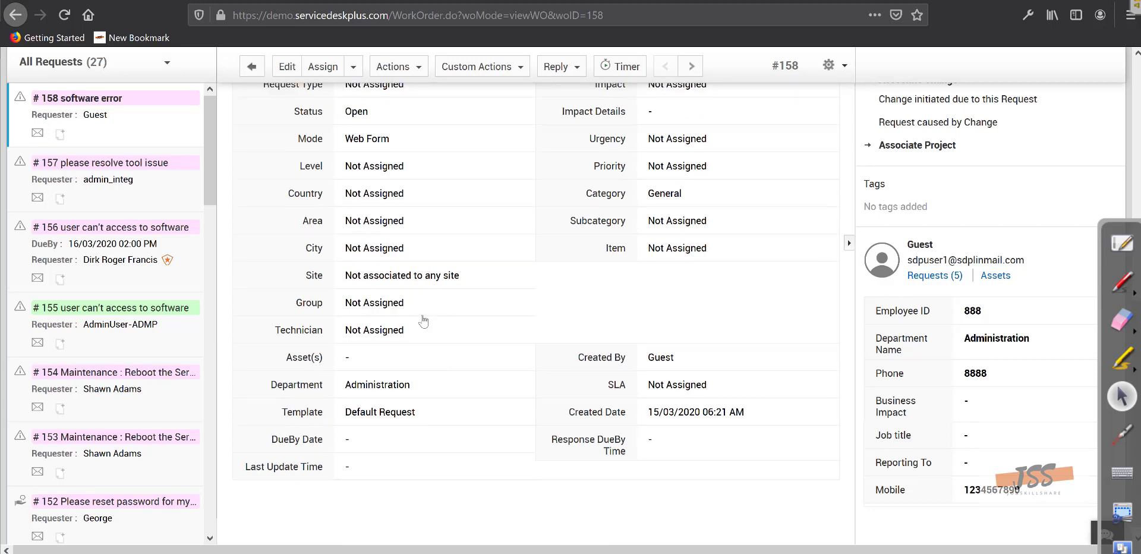
{"action": "scroll", "coordinate": [423, 314], "scroll_direction": "up", "scroll_amount": 2}
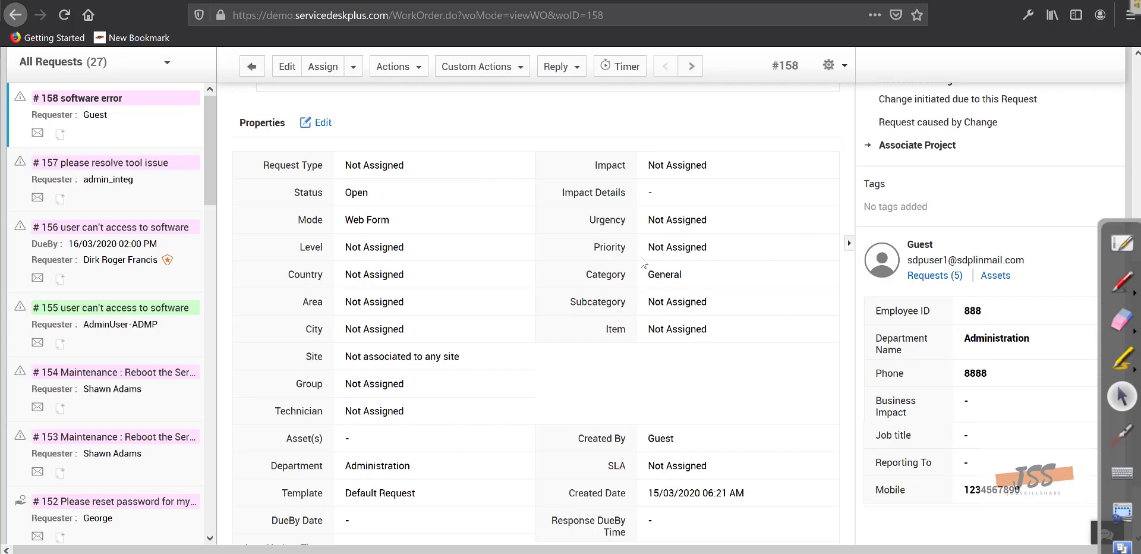
{"action": "scroll", "coordinate": [569, 249], "scroll_direction": "up", "scroll_amount": 4}
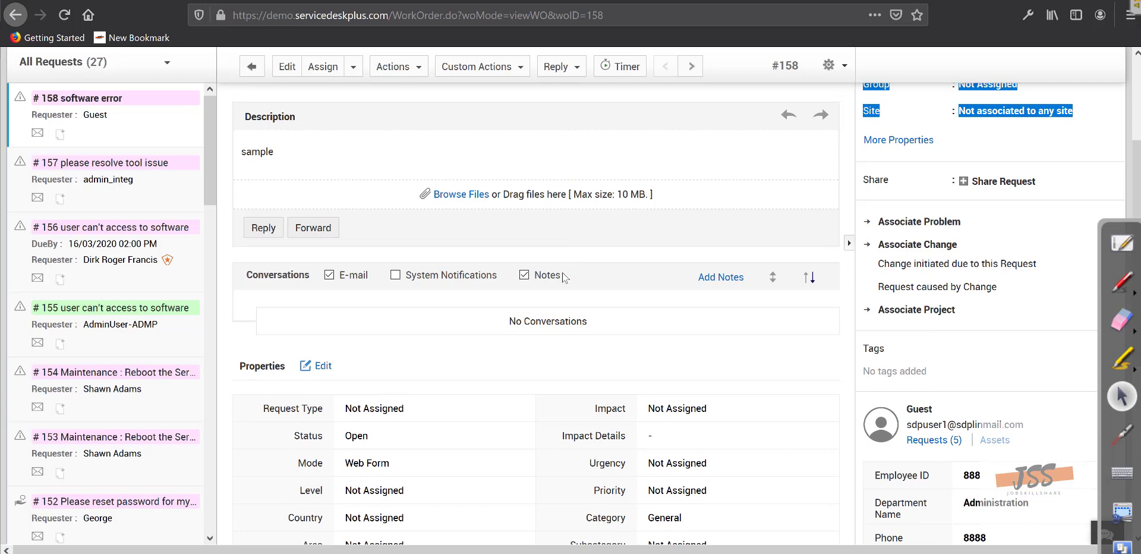
{"action": "scroll", "coordinate": [560, 270], "scroll_direction": "down", "scroll_amount": 5}
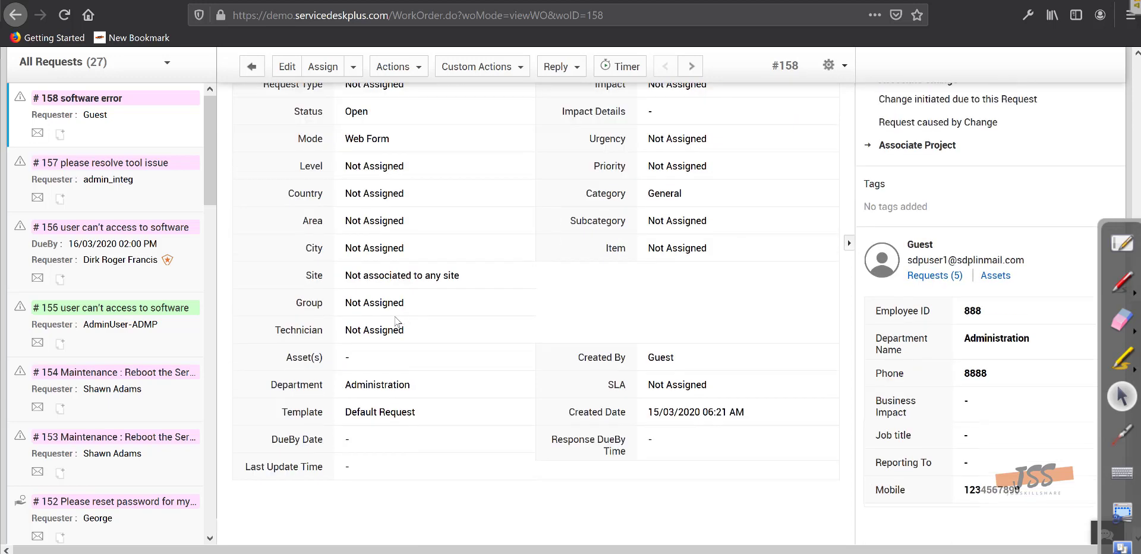
{"action": "scroll", "coordinate": [393, 324], "scroll_direction": "up", "scroll_amount": 2}
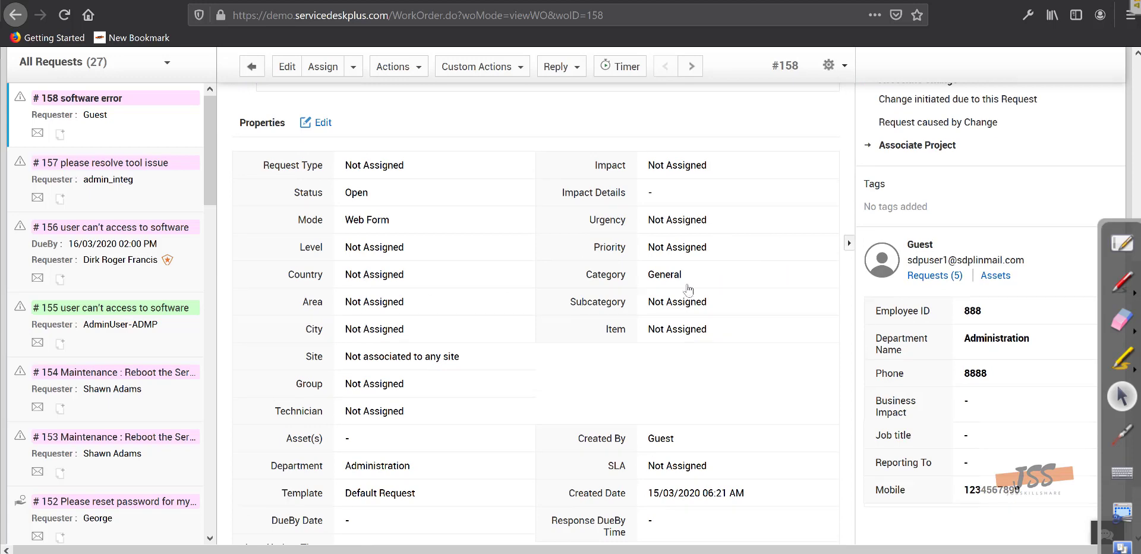
{"action": "scroll", "coordinate": [721, 375], "scroll_direction": "down", "scroll_amount": 2}
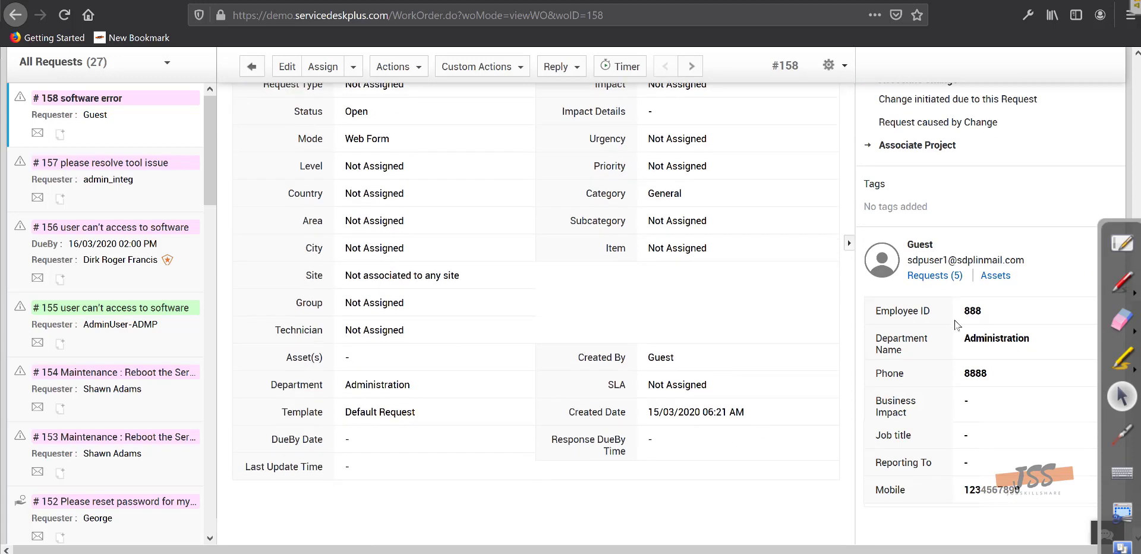
{"action": "scroll", "coordinate": [953, 320], "scroll_direction": "up", "scroll_amount": 6}
{"action": "scroll", "coordinate": [953, 320], "scroll_direction": "up", "scroll_amount": 3}
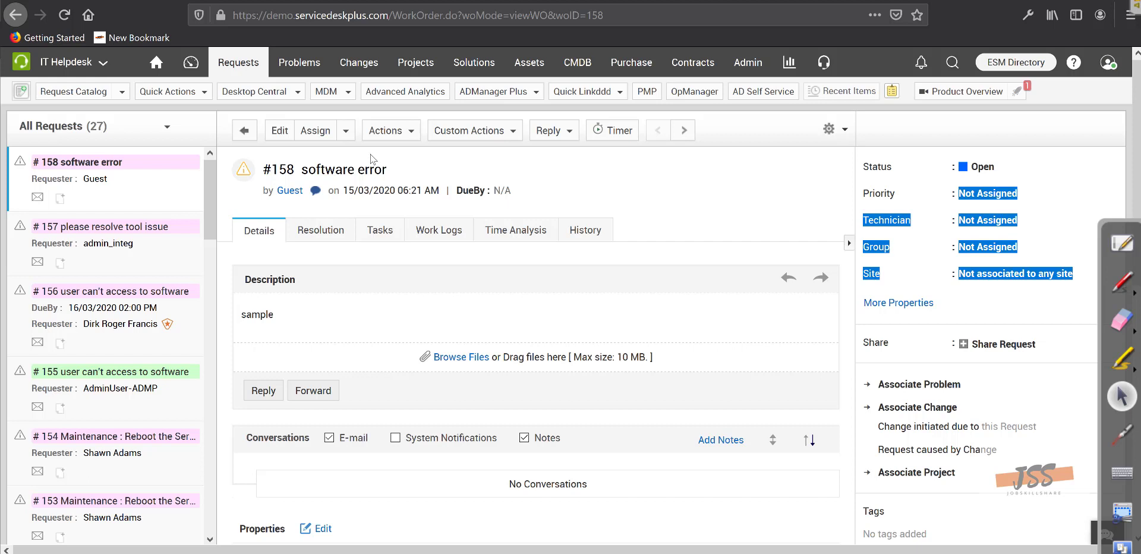
- Highlight ticket number 158, then pick up the request so its technician becomes Demo
{"action": "left_click_drag", "start_coordinate": [287, 169], "coordinate": [264, 170]}
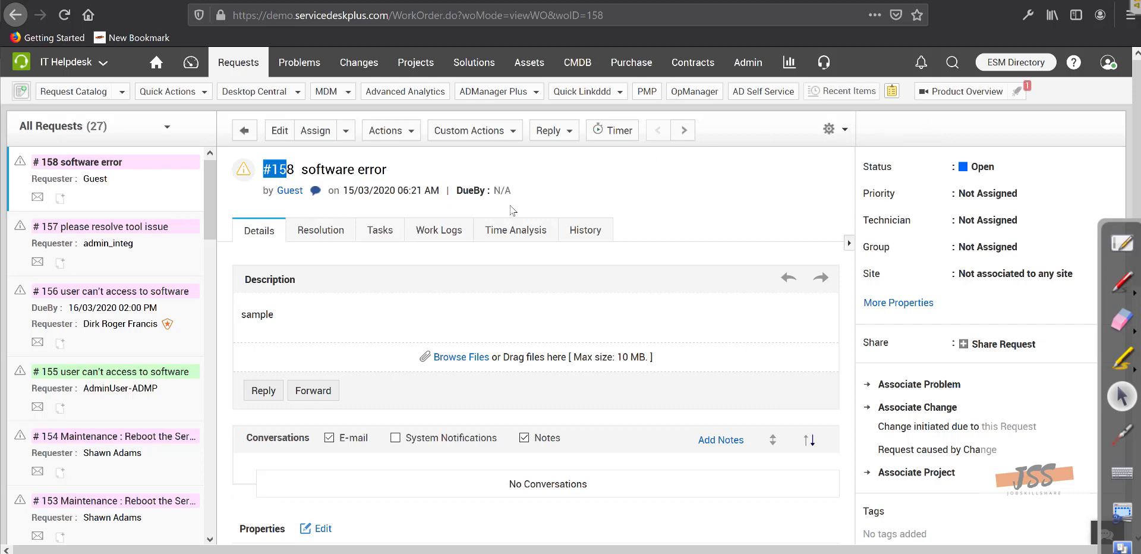
{"action": "left_click", "coordinate": [345, 132]}
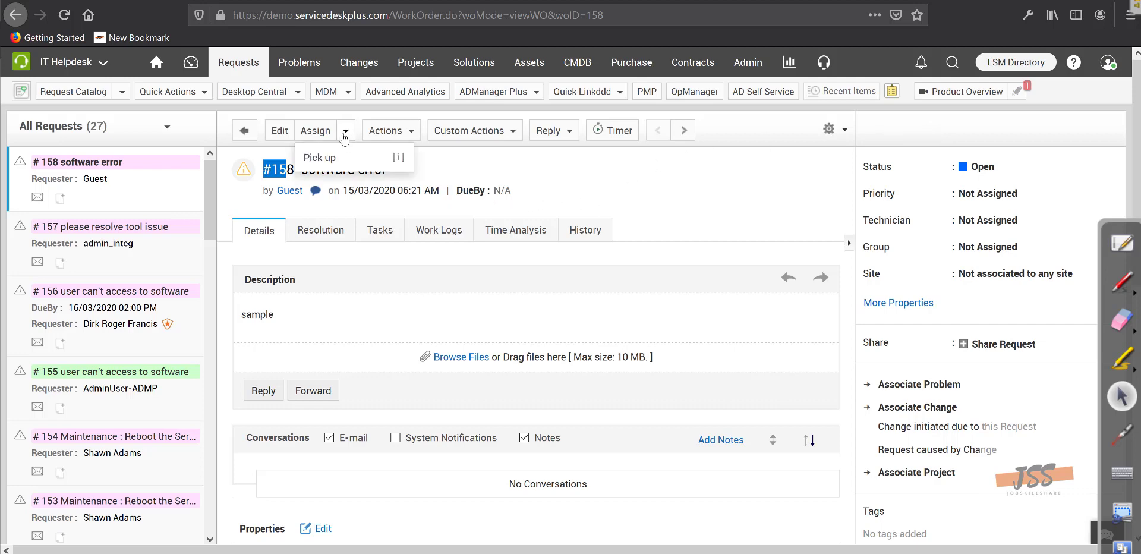
{"action": "left_click", "coordinate": [345, 134]}
{"action": "left_click", "coordinate": [347, 136]}
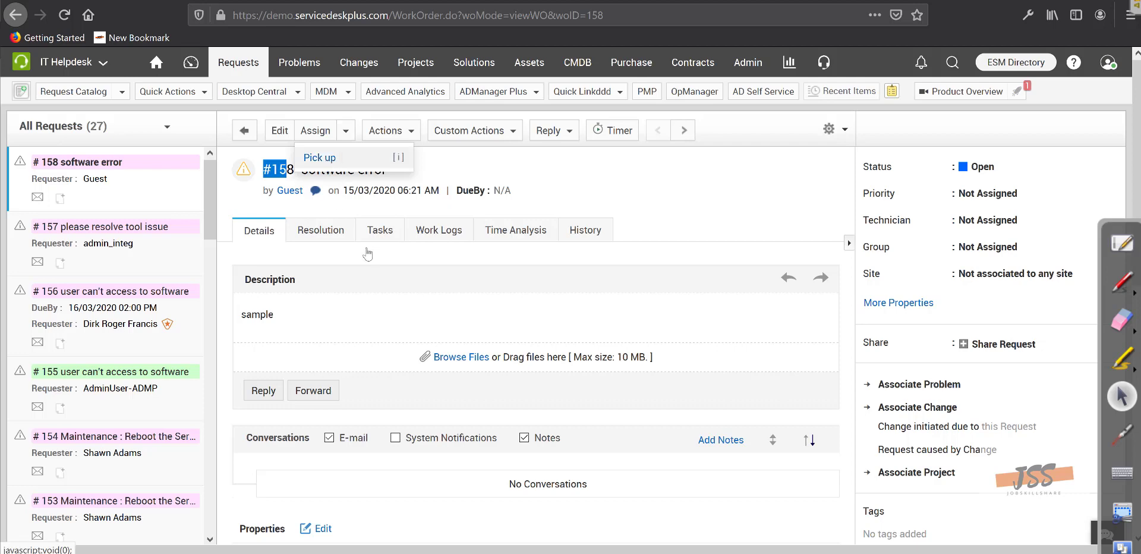
{"action": "left_click", "coordinate": [410, 153]}
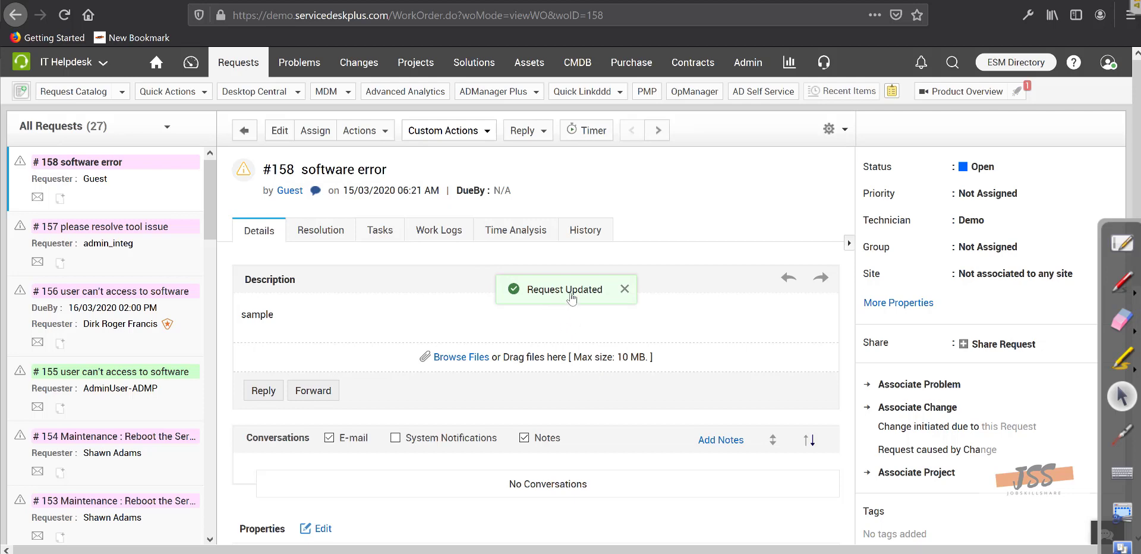
- Open request #158's Actions menu to review the available options
{"action": "left_click", "coordinate": [373, 137]}
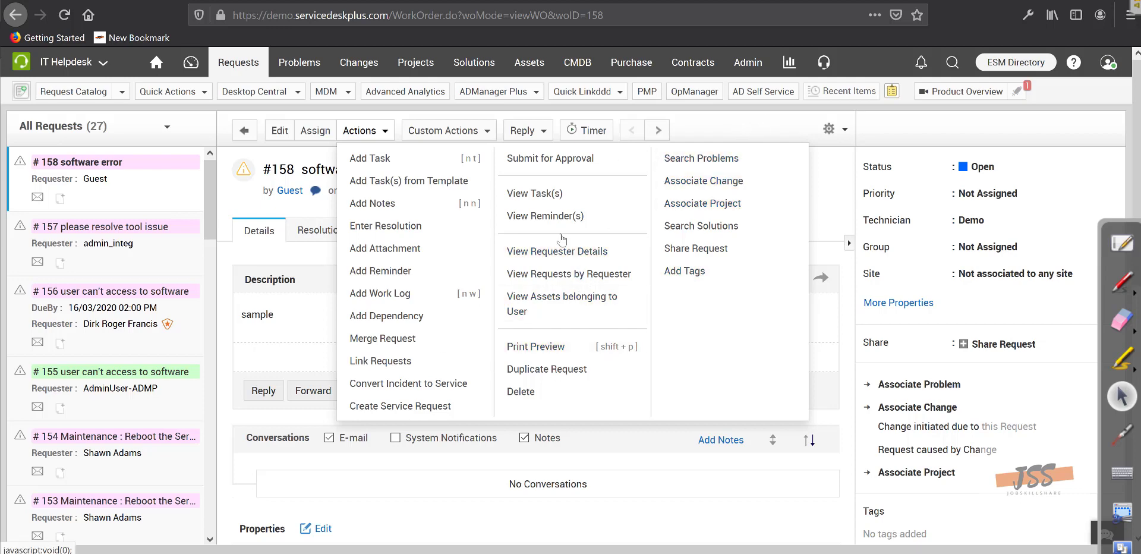
- Check request #158's custom actions, reply options and technician, then switch to the 'bmc demo' Google tab
{"action": "left_click", "coordinate": [452, 133]}
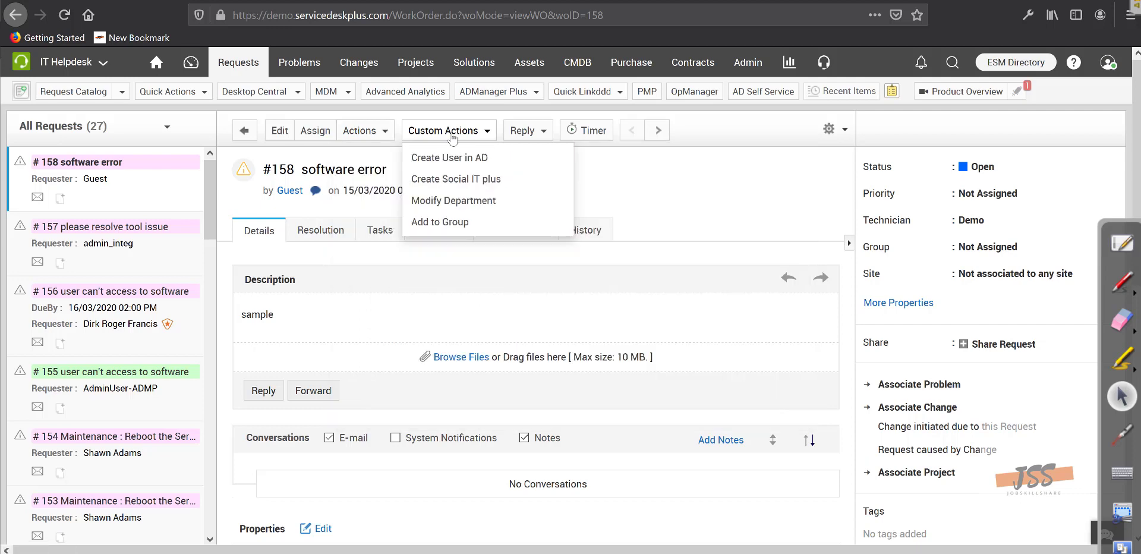
{"action": "left_click", "coordinate": [539, 137]}
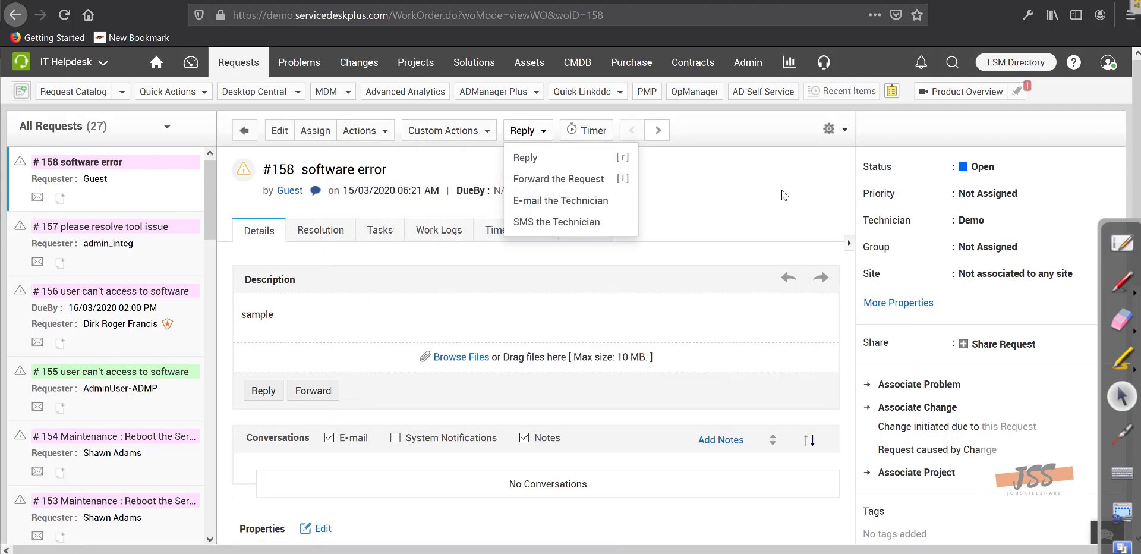
{"action": "scroll", "coordinate": [595, 476], "scroll_direction": "down", "scroll_amount": 8}
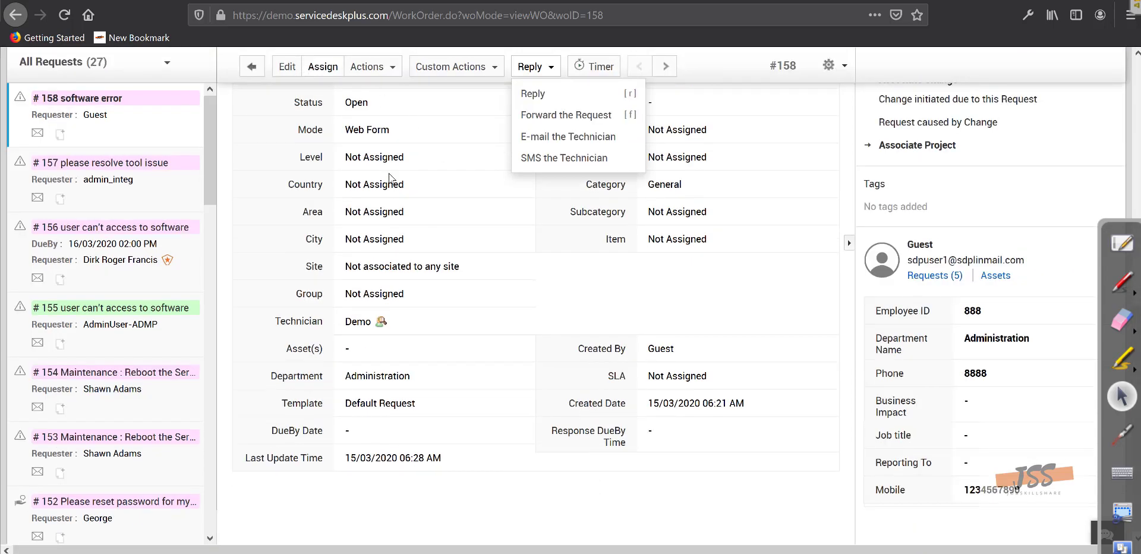
{"action": "scroll", "coordinate": [452, 282], "scroll_direction": "up", "scroll_amount": 2}
{"action": "scroll", "coordinate": [451, 281], "scroll_direction": "up", "scroll_amount": 10}
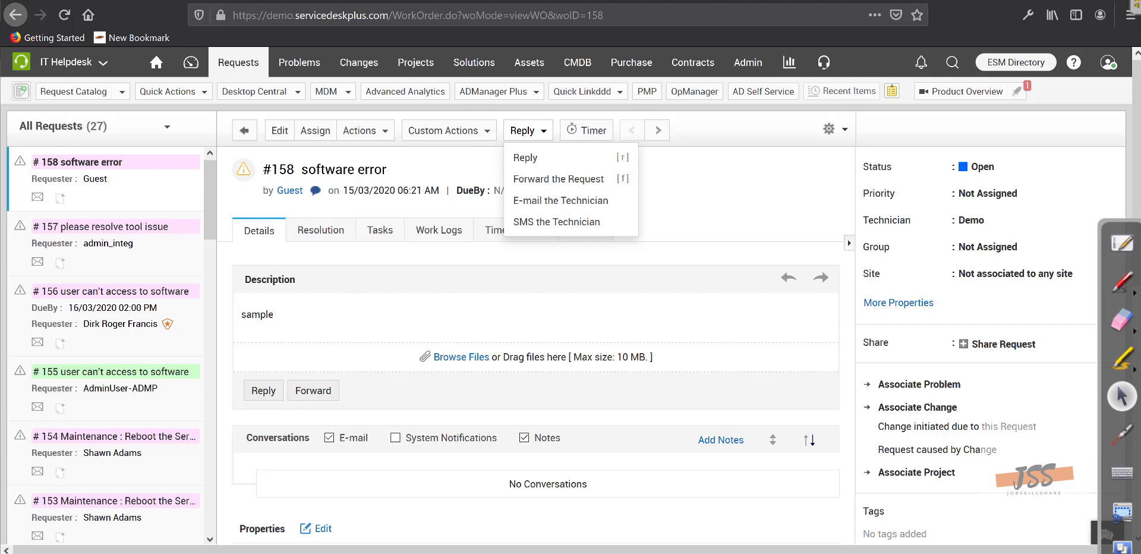
{"action": "left_click", "coordinate": [443, 1]}
- Scroll up and down through the Google 'bmc demo' search results
{"action": "scroll", "coordinate": [357, 264], "scroll_direction": "up", "scroll_amount": 1}
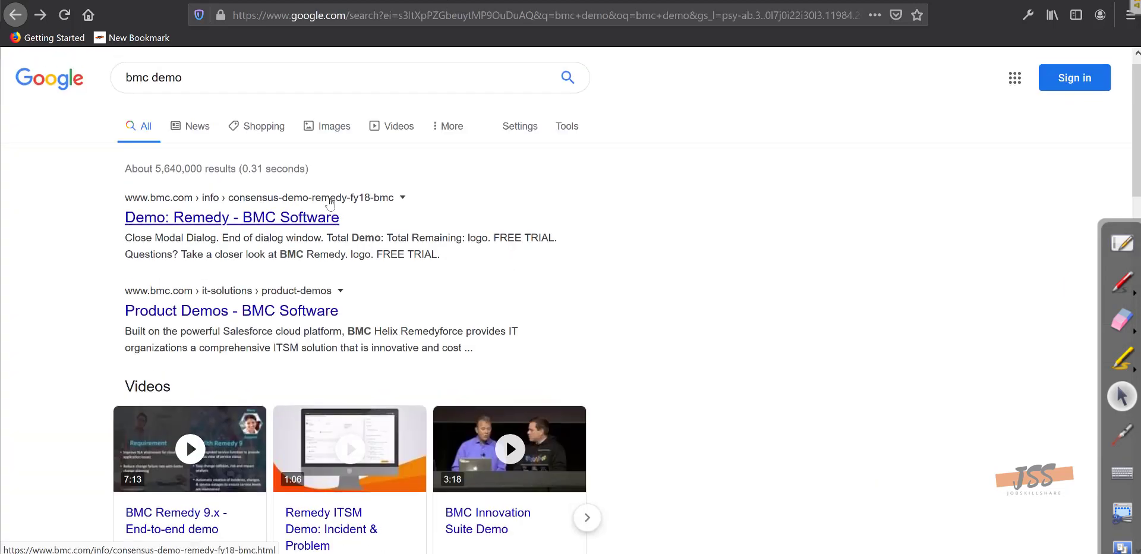
{"action": "scroll", "coordinate": [356, 269], "scroll_direction": "down", "scroll_amount": 1}
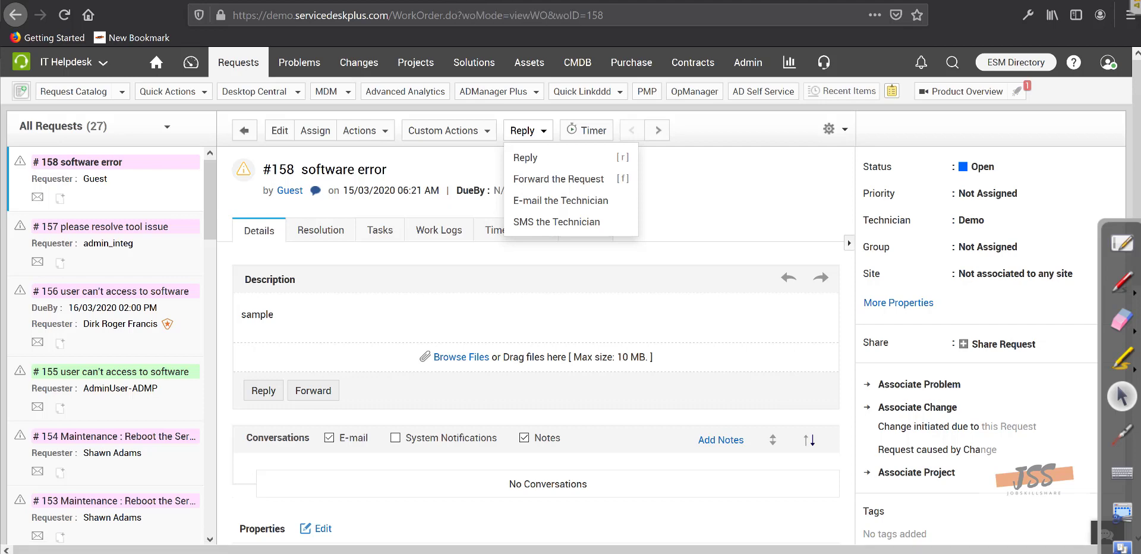
- Switch to the 'bmc demo' results tab with Ctrl+Tab and scroll down through them
{"action": "key", "text": "ctrl+Tab"}
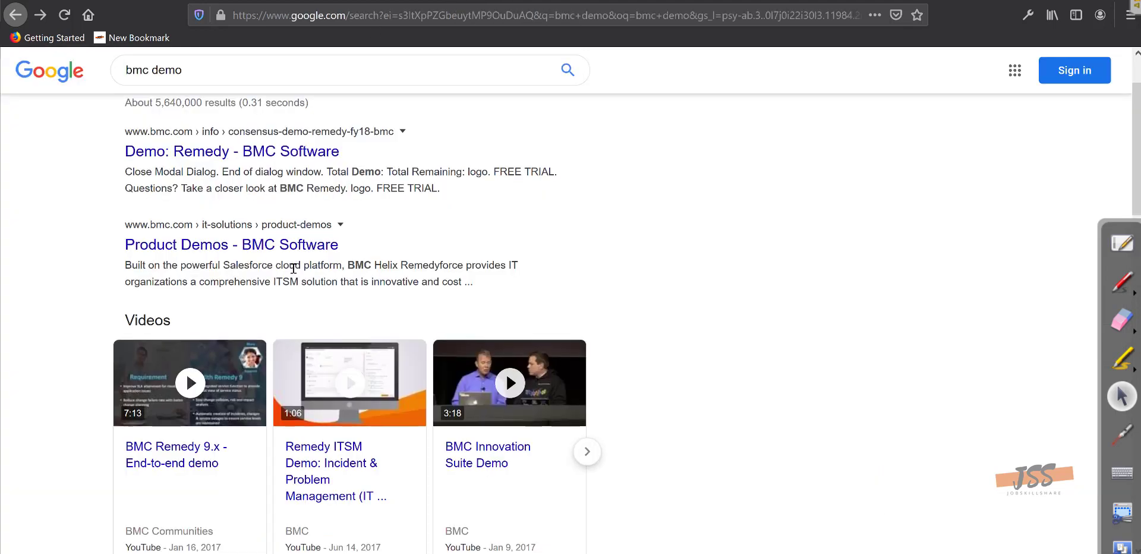
{"action": "scroll", "coordinate": [297, 276], "scroll_direction": "down", "scroll_amount": 1}
{"action": "scroll", "coordinate": [296, 276], "scroll_direction": "down", "scroll_amount": 1}
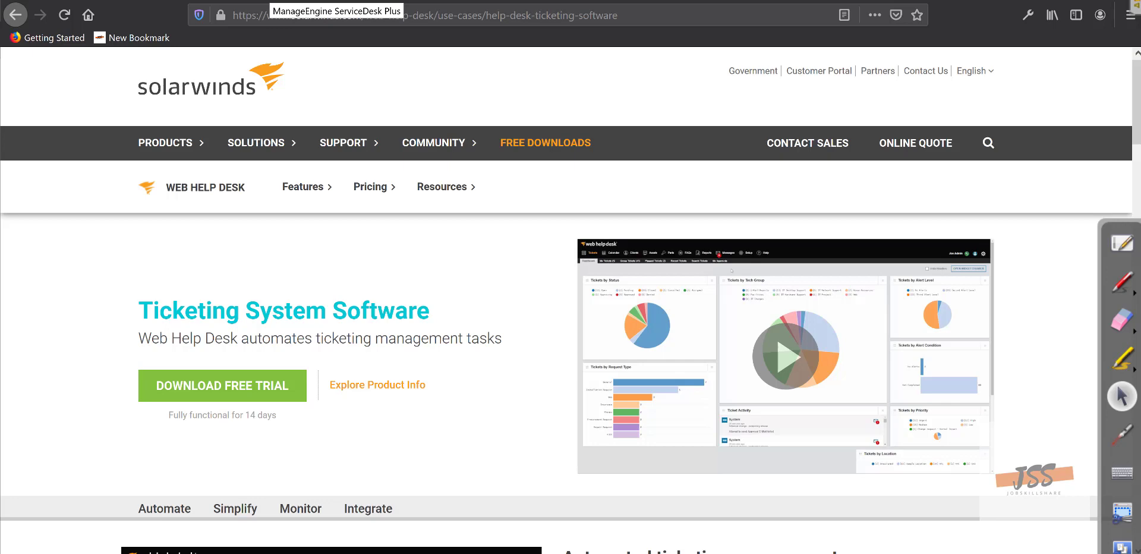
- Expand the PROJECT curriculum section on the JobSkillShare course page, then go to the Skills Covered whiteboard
{"action": "left_click", "coordinate": [268, 1]}
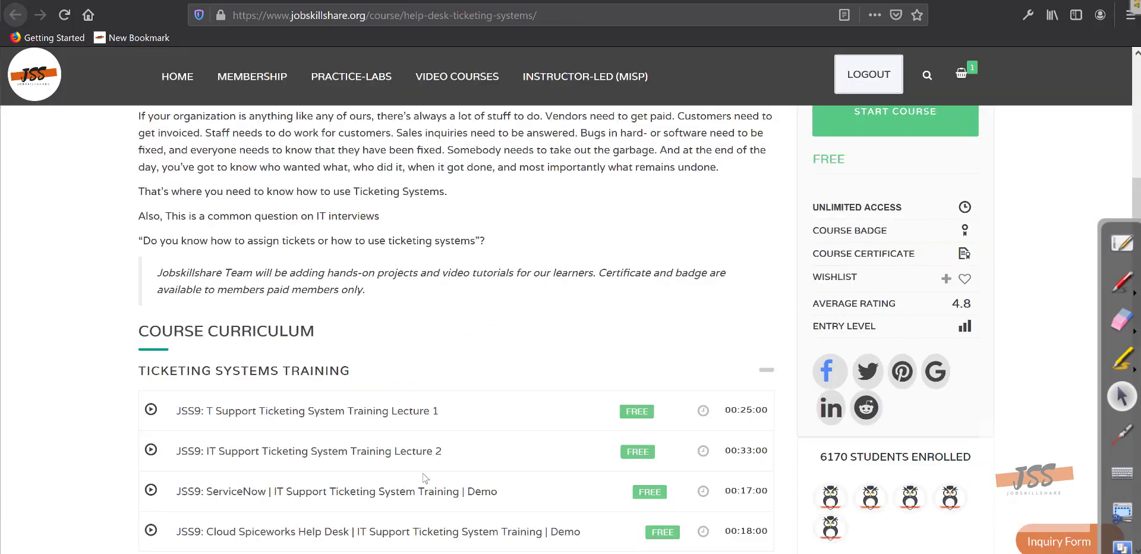
{"action": "scroll", "coordinate": [424, 478], "scroll_direction": "down", "scroll_amount": 6}
{"action": "left_click", "coordinate": [257, 214]}
{"action": "scroll", "coordinate": [365, 297], "scroll_direction": "down", "scroll_amount": 4}
{"action": "scroll", "coordinate": [365, 297], "scroll_direction": "up", "scroll_amount": 3}
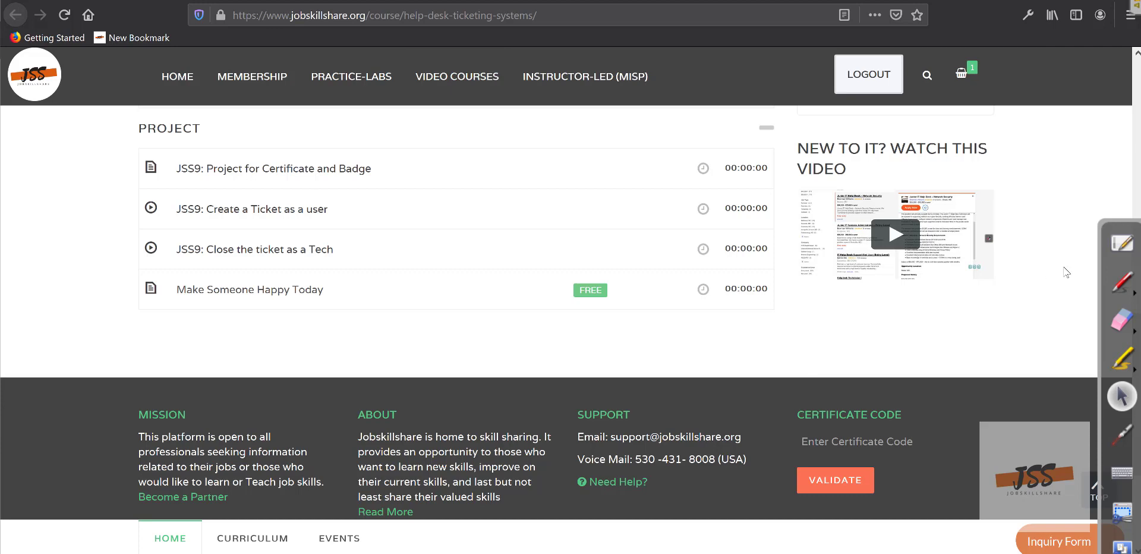
{"action": "left_click", "coordinate": [1125, 242]}
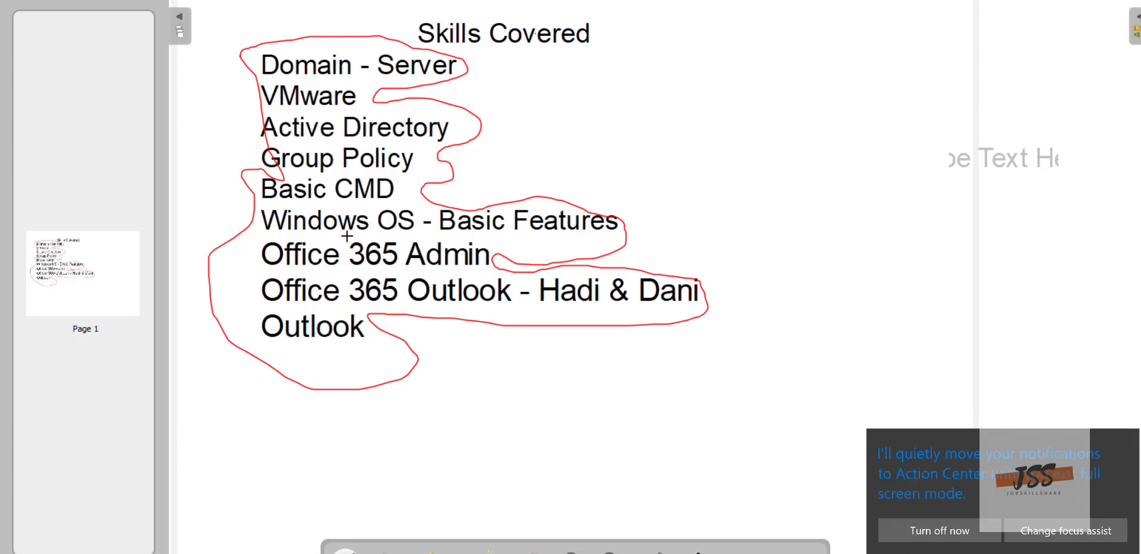
- Draw red strokes by Domain - Server, VMware, Active Directory, Group Policy, Features and Office 365 Admin
{"action": "mouse_move", "coordinate": [532, 116]}
{"action": "left_mouse_down"}
{"action": "mouse_move", "coordinate": [534, 78]}
{"action": "mouse_move", "coordinate": [550, 71]}
{"action": "mouse_move", "coordinate": [548, 103]}
{"action": "mouse_move", "coordinate": [593, 101]}
{"action": "left_mouse_up"}
{"action": "left_click_drag", "start_coordinate": [380, 96], "coordinate": [366, 81]}
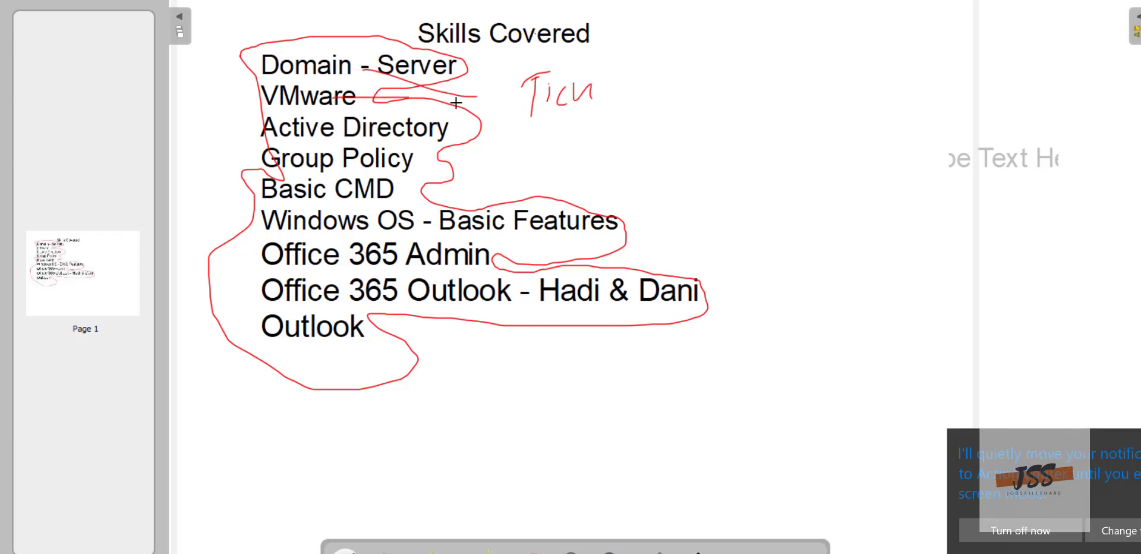
{"action": "left_click_drag", "start_coordinate": [456, 103], "coordinate": [414, 138]}
{"action": "left_click_drag", "start_coordinate": [452, 176], "coordinate": [356, 208]}
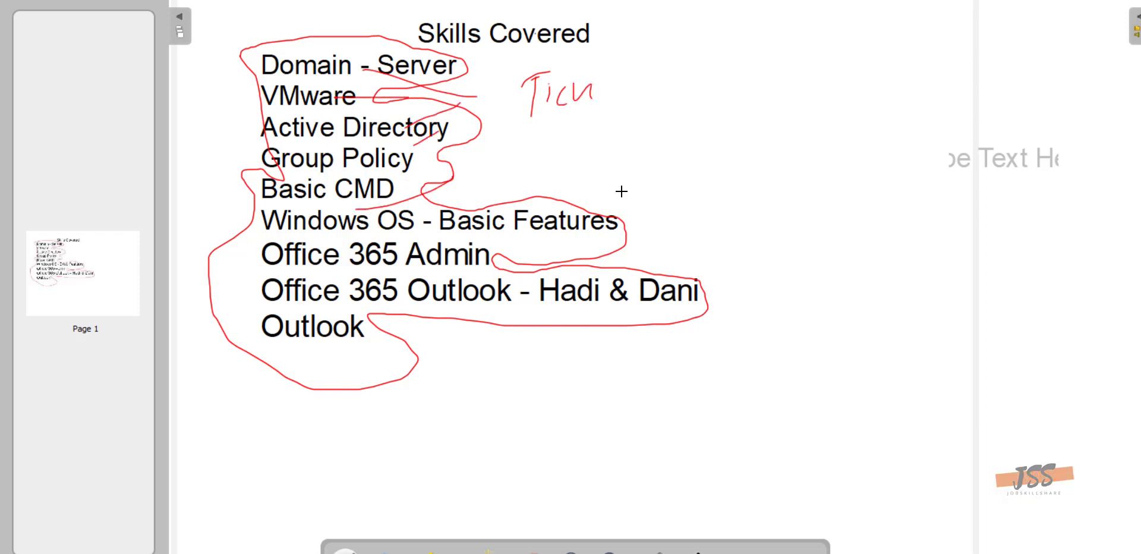
{"action": "left_click_drag", "start_coordinate": [623, 191], "coordinate": [586, 214]}
{"action": "left_click_drag", "start_coordinate": [568, 249], "coordinate": [494, 265]}
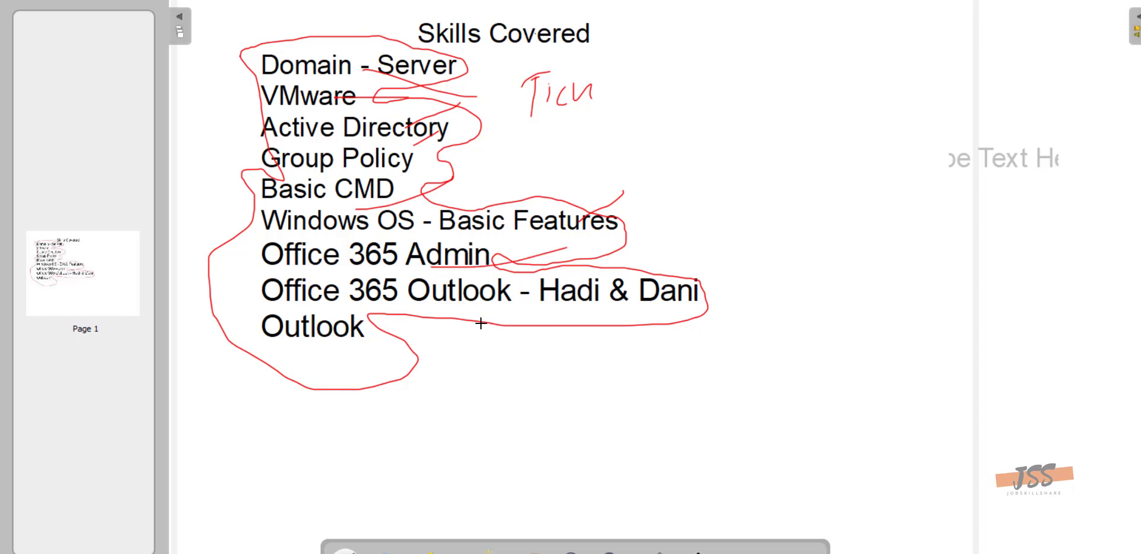
- Draw a large red X over the list, cross out the handwritten word, and sketch a monitor with stand
{"action": "left_click_drag", "start_coordinate": [288, 50], "coordinate": [385, 342]}
{"action": "left_click_drag", "start_coordinate": [376, 94], "coordinate": [282, 270]}
{"action": "left_click_drag", "start_coordinate": [539, 36], "coordinate": [595, 145]}
{"action": "left_click_drag", "start_coordinate": [599, 76], "coordinate": [564, 140]}
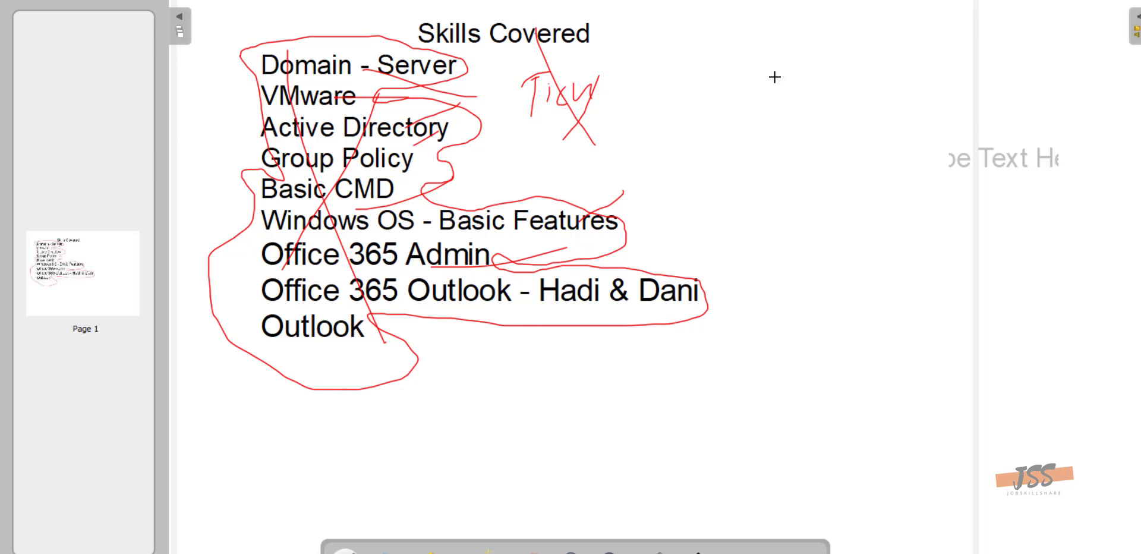
{"action": "mouse_move", "coordinate": [700, 72]}
{"action": "left_mouse_down"}
{"action": "mouse_move", "coordinate": [713, 214]}
{"action": "mouse_move", "coordinate": [871, 45]}
{"action": "mouse_move", "coordinate": [734, 202]}
{"action": "mouse_move", "coordinate": [713, 208]}
{"action": "mouse_move", "coordinate": [771, 220]}
{"action": "mouse_move", "coordinate": [771, 251]}
{"action": "left_mouse_up"}
{"action": "mouse_move", "coordinate": [737, 261]}
{"action": "left_mouse_down"}
{"action": "mouse_move", "coordinate": [767, 253]}
{"action": "mouse_move", "coordinate": [931, 324]}
{"action": "mouse_move", "coordinate": [699, 280]}
{"action": "mouse_move", "coordinate": [694, 269]}
{"action": "left_mouse_up"}
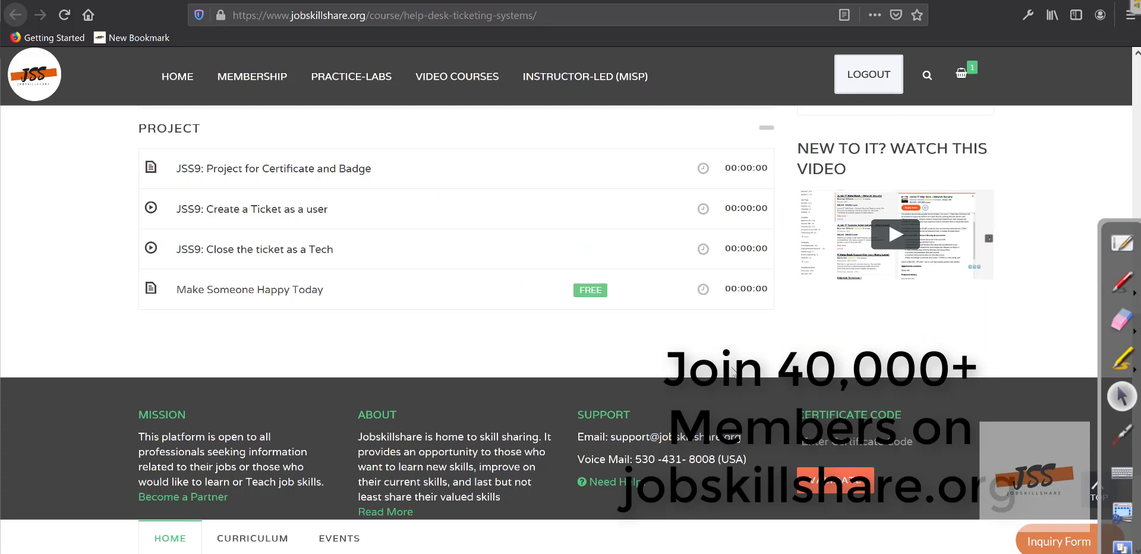
- Scroll up the course page to the Course Curriculum's Ticketing Systems Training lectures
{"action": "scroll", "coordinate": [733, 327], "scroll_direction": "up", "scroll_amount": 5}
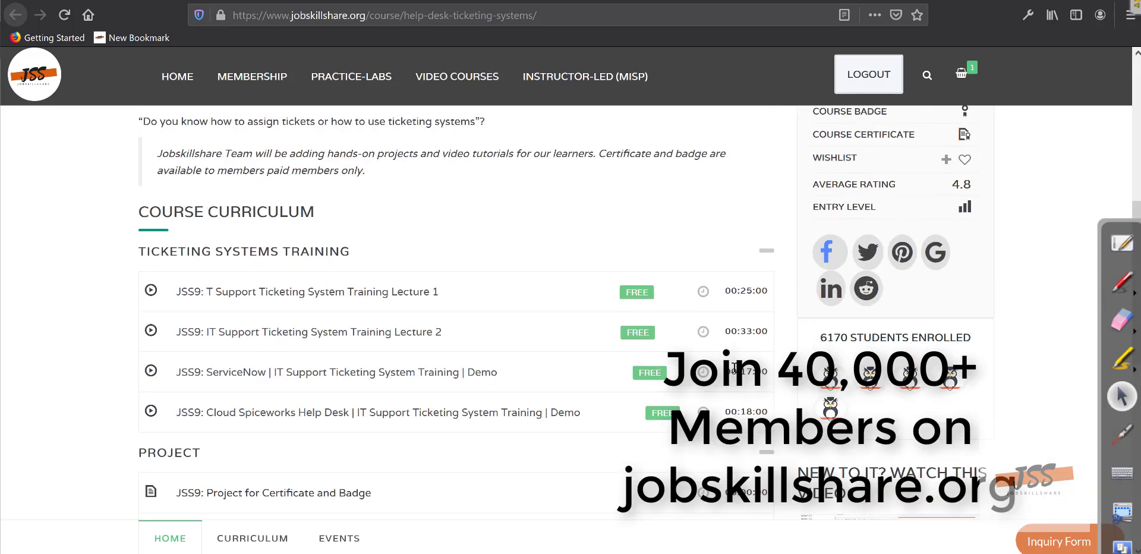